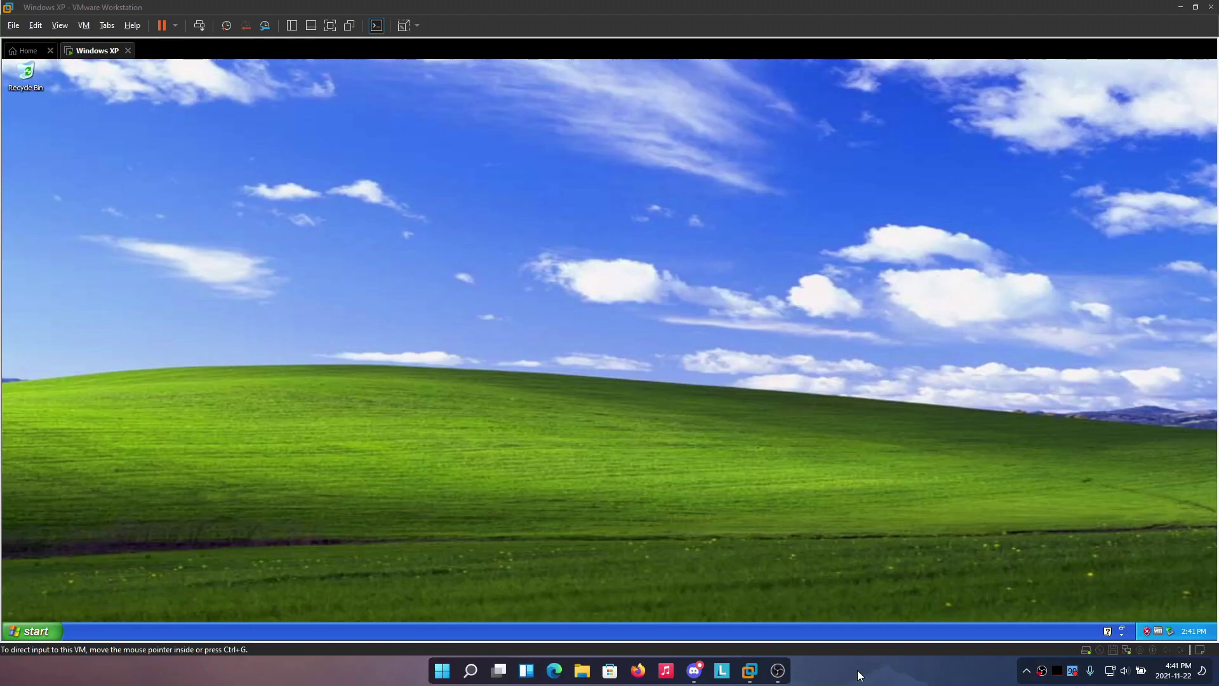
Step: Close the unresponsive Internet Explorer setup window in the Windows XP guest
left_click(734, 327)
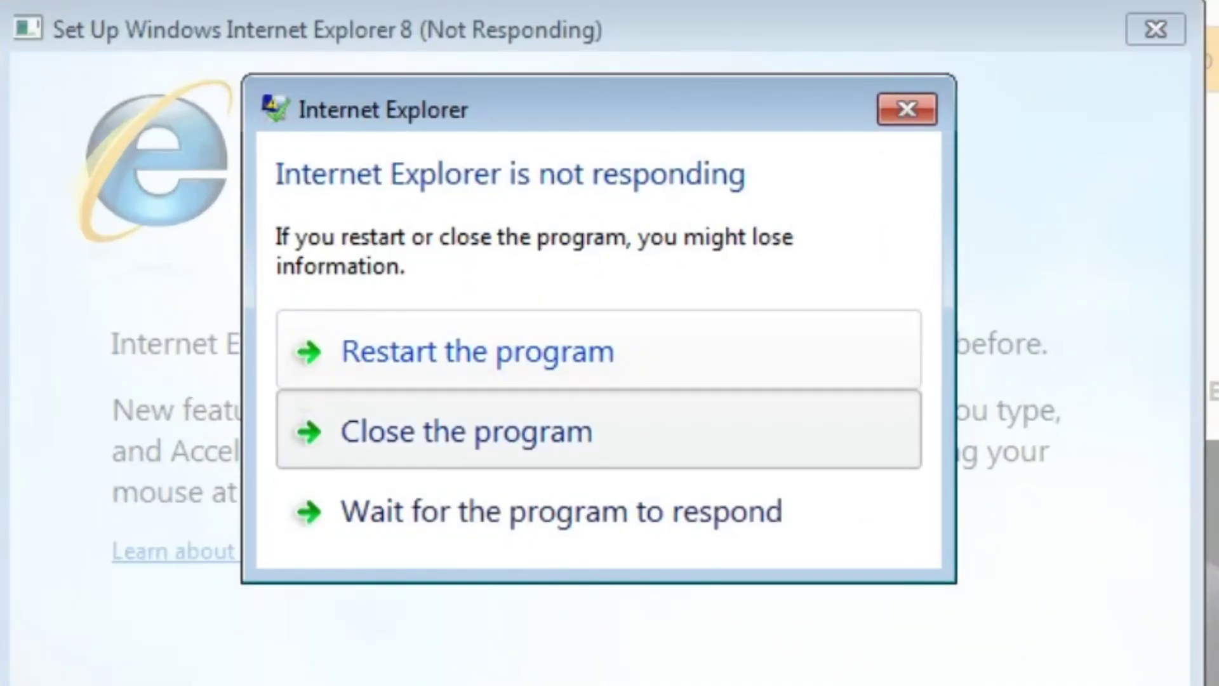
left_click(467, 432)
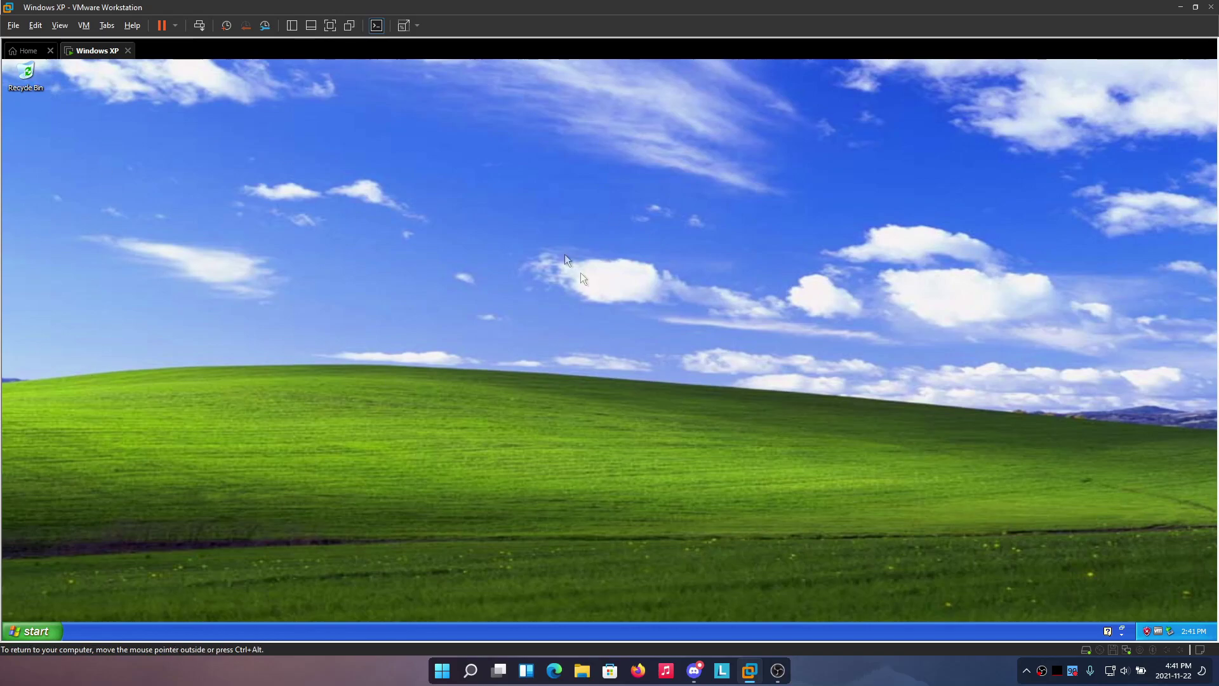
left_click_drag(144, 99, 466, 244)
Step: Open System Properties from My Computer to confirm Windows XP Professional Service Pack 3
key("super")
right_click(181, 476)
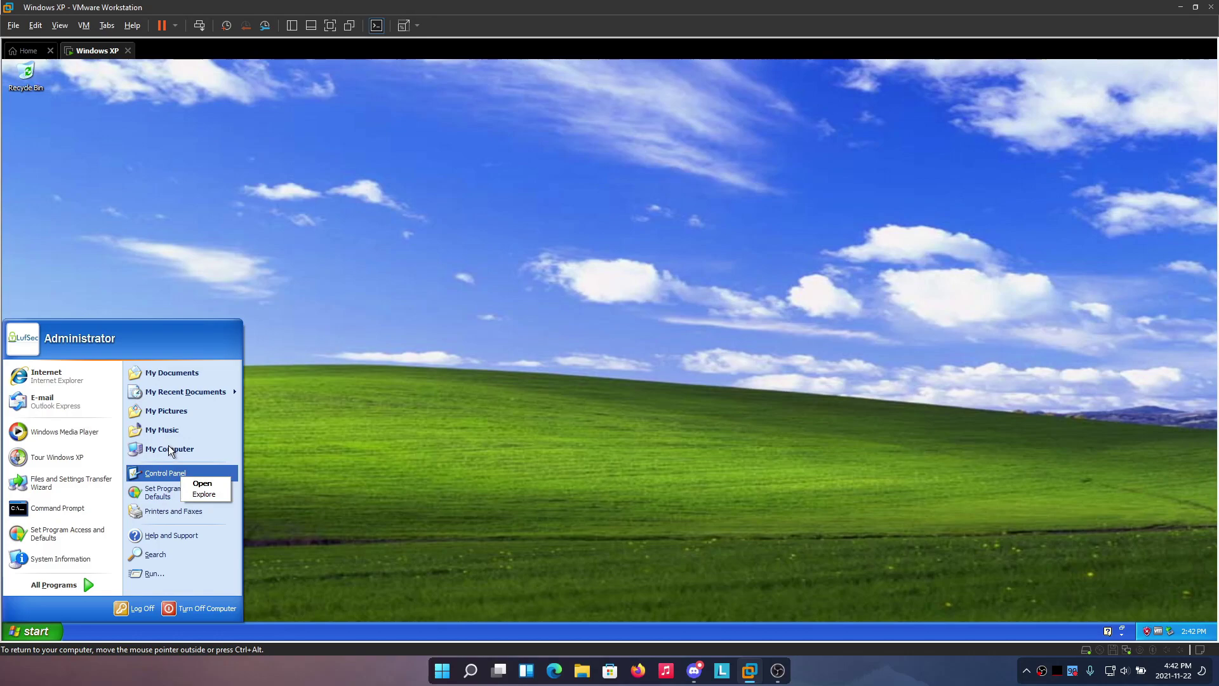
right_click(169, 448)
left_click(181, 558)
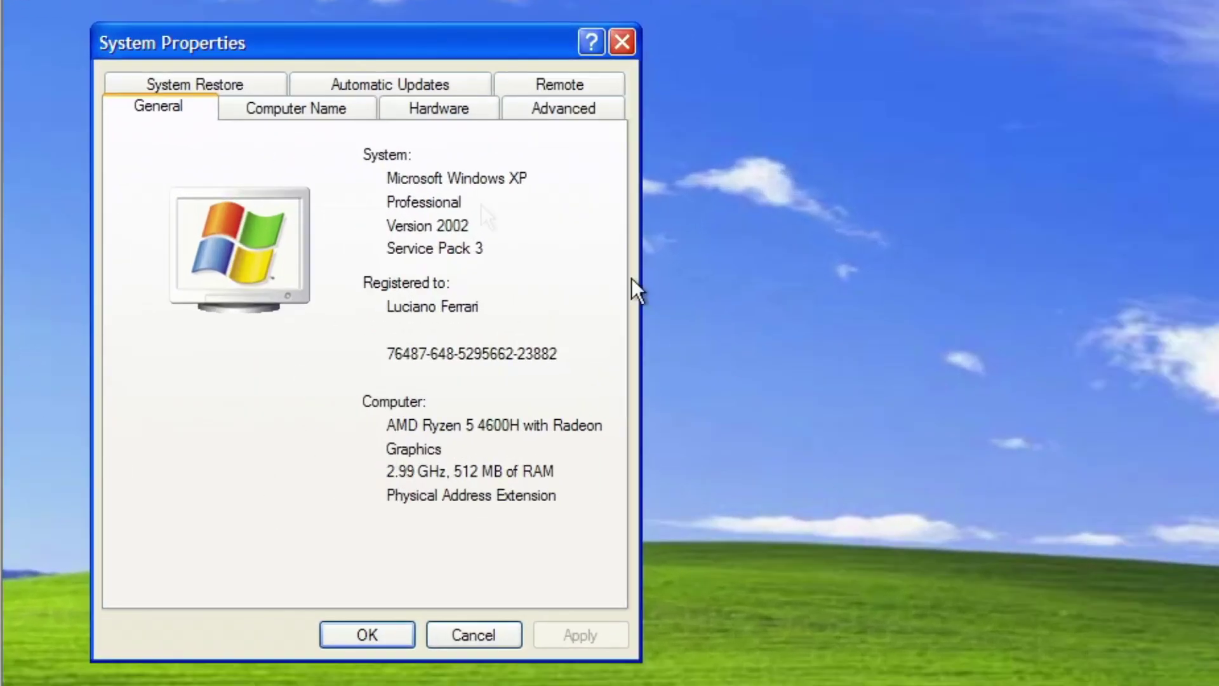
left_click_drag(482, 305, 388, 307)
left_click(388, 307)
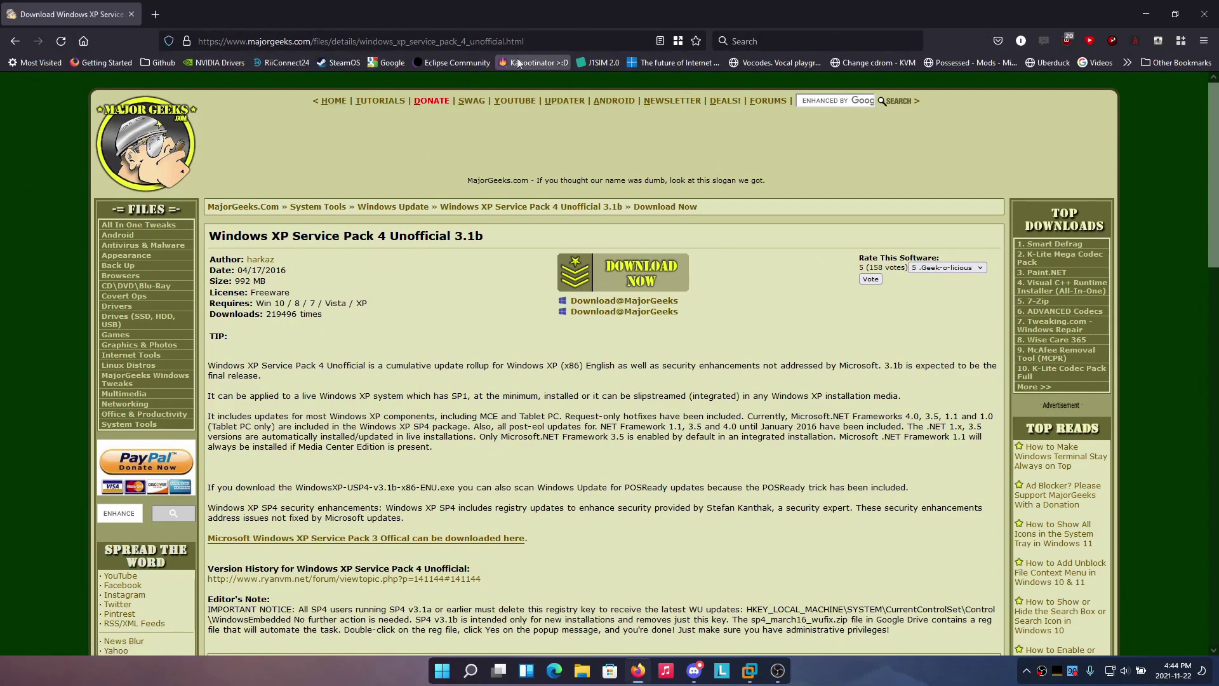
Step: Read the MajorGeeks SP4 Unofficial 3.1b page, close Firefox, and move the installer icon higher
middle_click(452, 283)
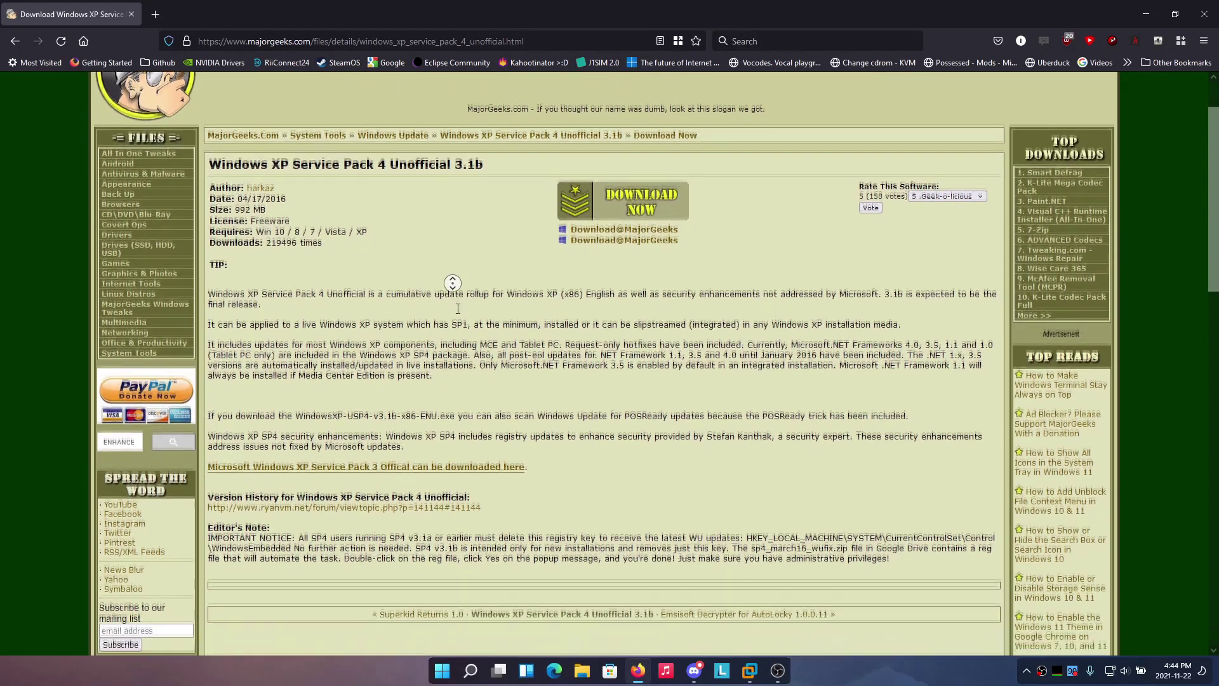
middle_click(456, 315)
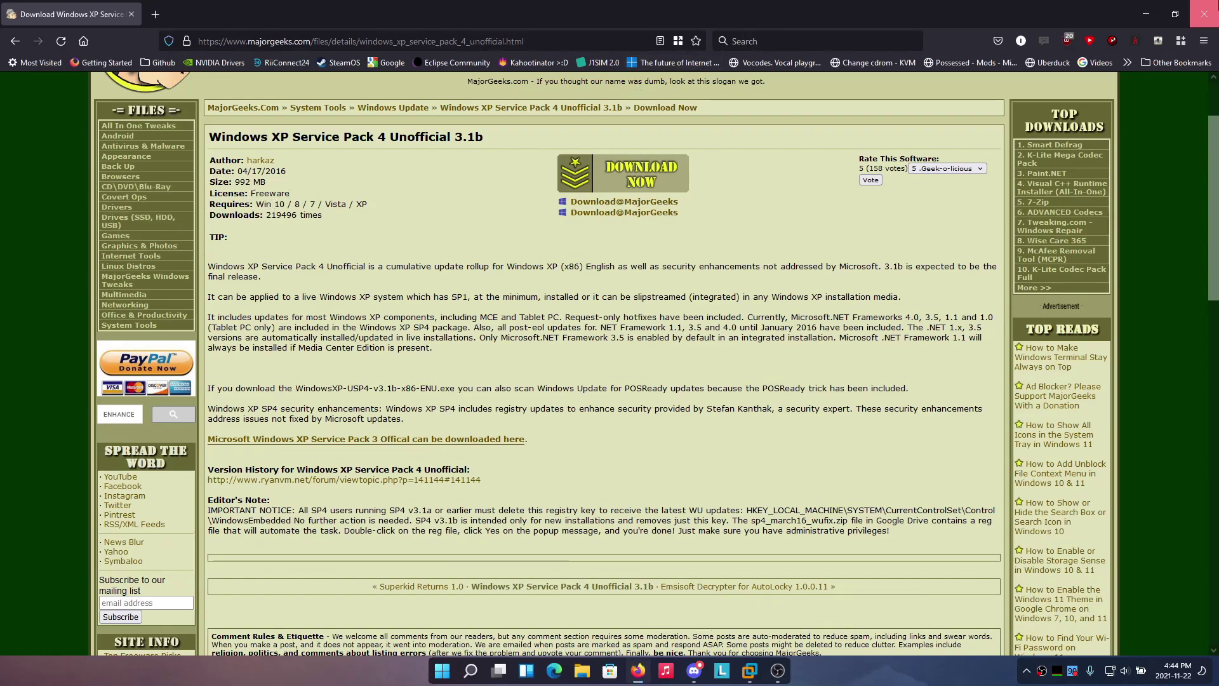
left_click(1205, 13)
left_click_drag(262, 386, 304, 185)
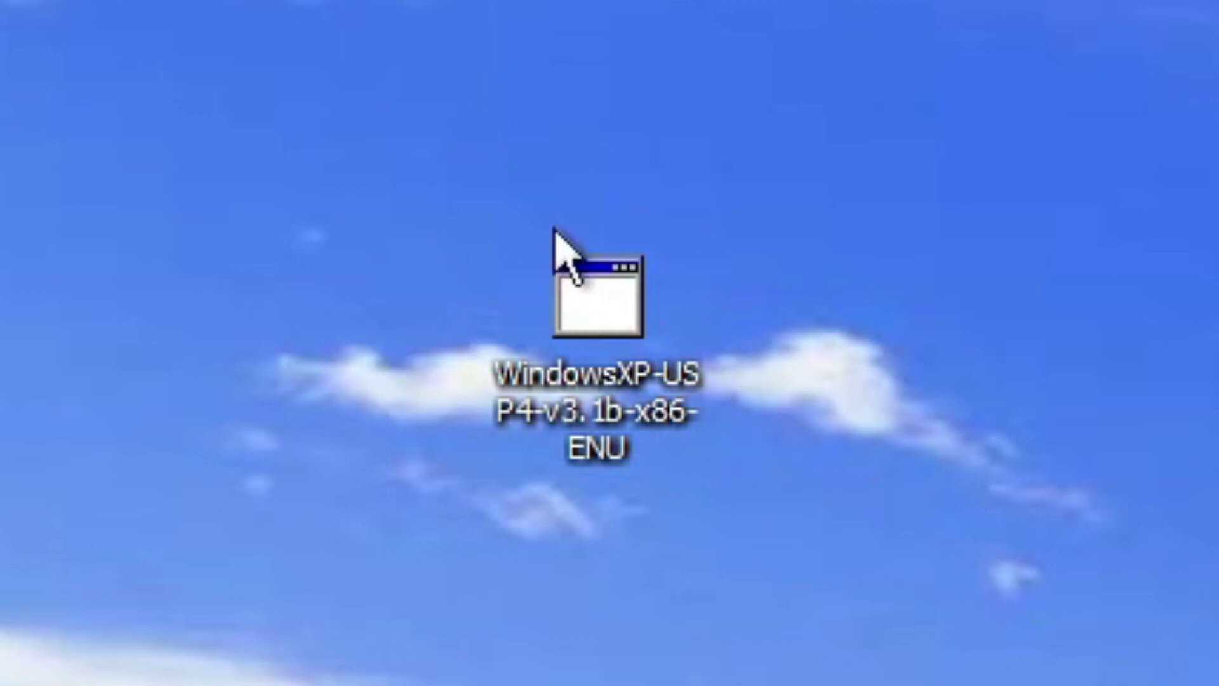
Step: Run WindowsXP-USP4-v3.1b-x86-ENU, accept the licence and keep archive files to install it
mouse_move(579, 399)
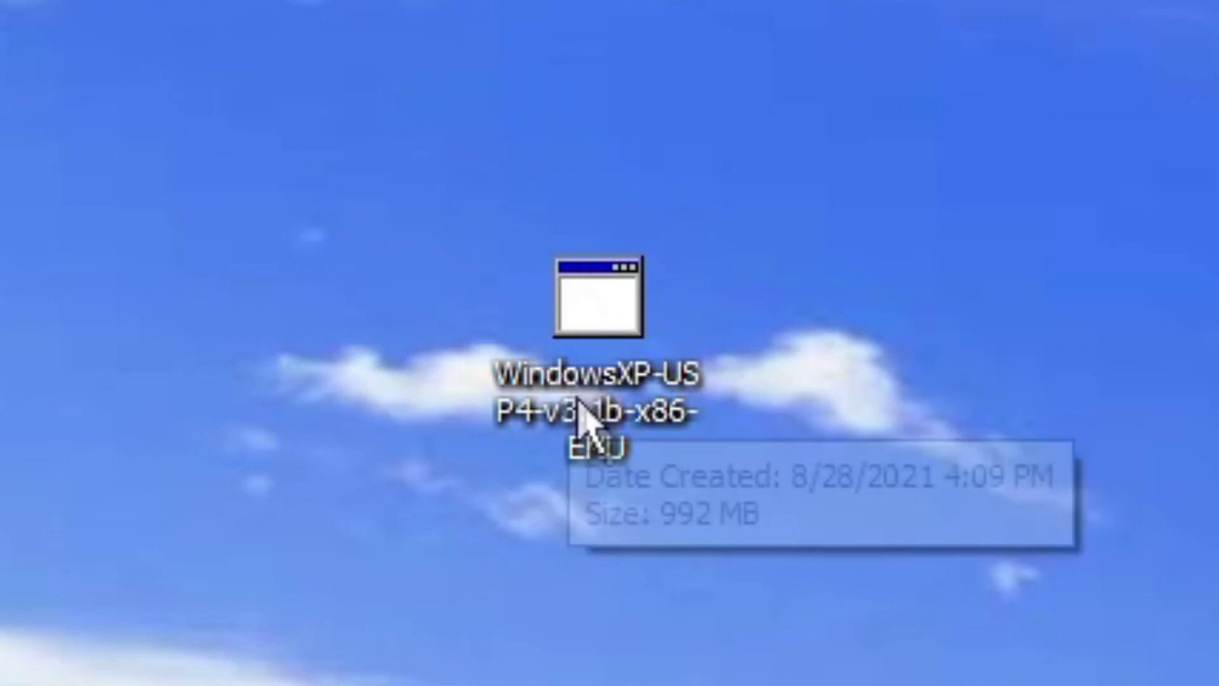
double_click(577, 419)
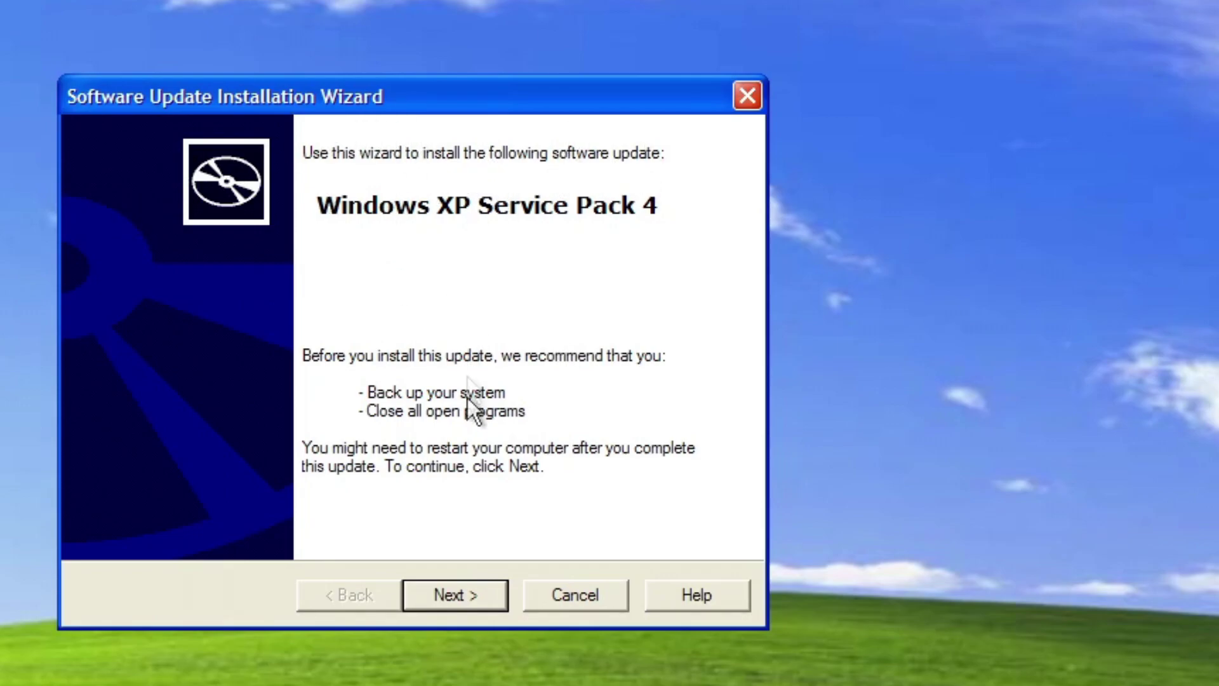
left_click(454, 596)
left_click(424, 511)
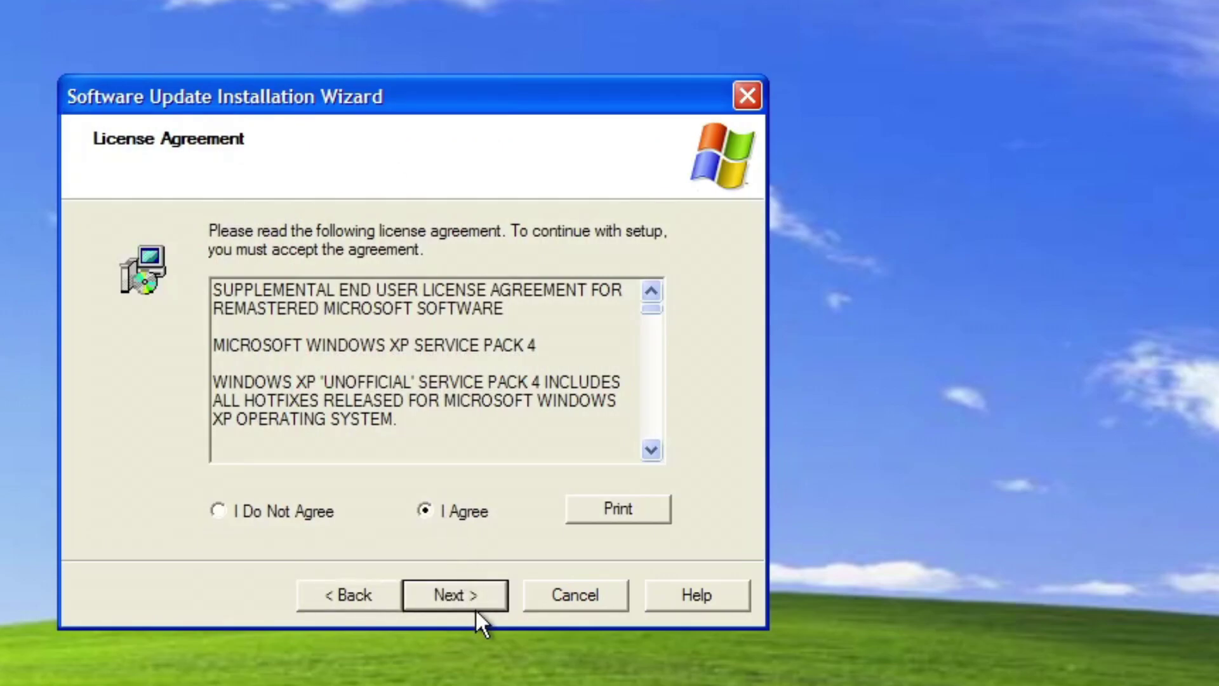
left_click(470, 596)
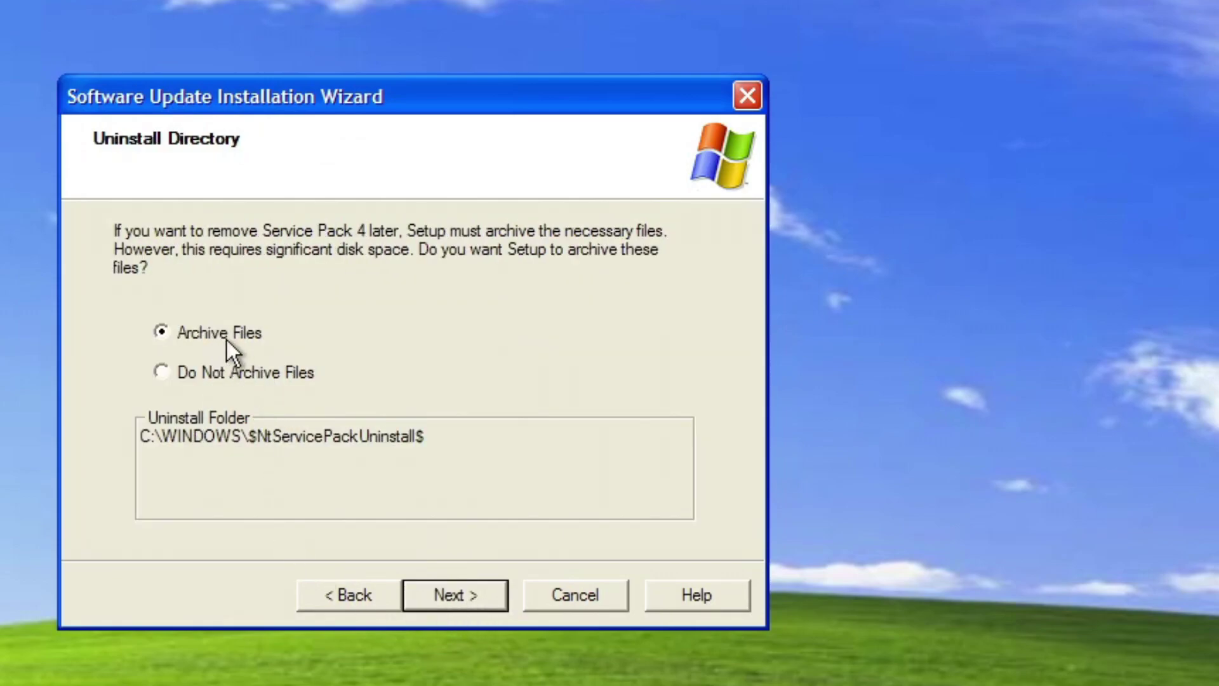
left_click(437, 594)
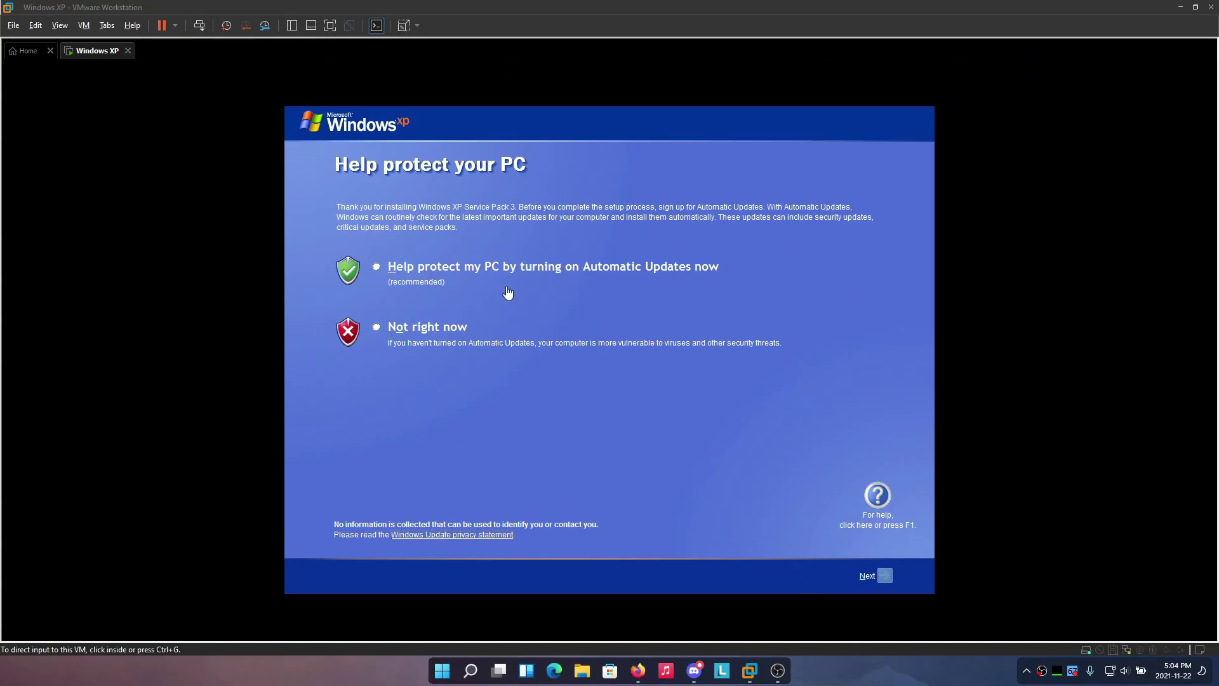
Step: Choose 'Help protect my PC by turning on Automatic Updates now' and continue to the desktop
left_click(508, 236)
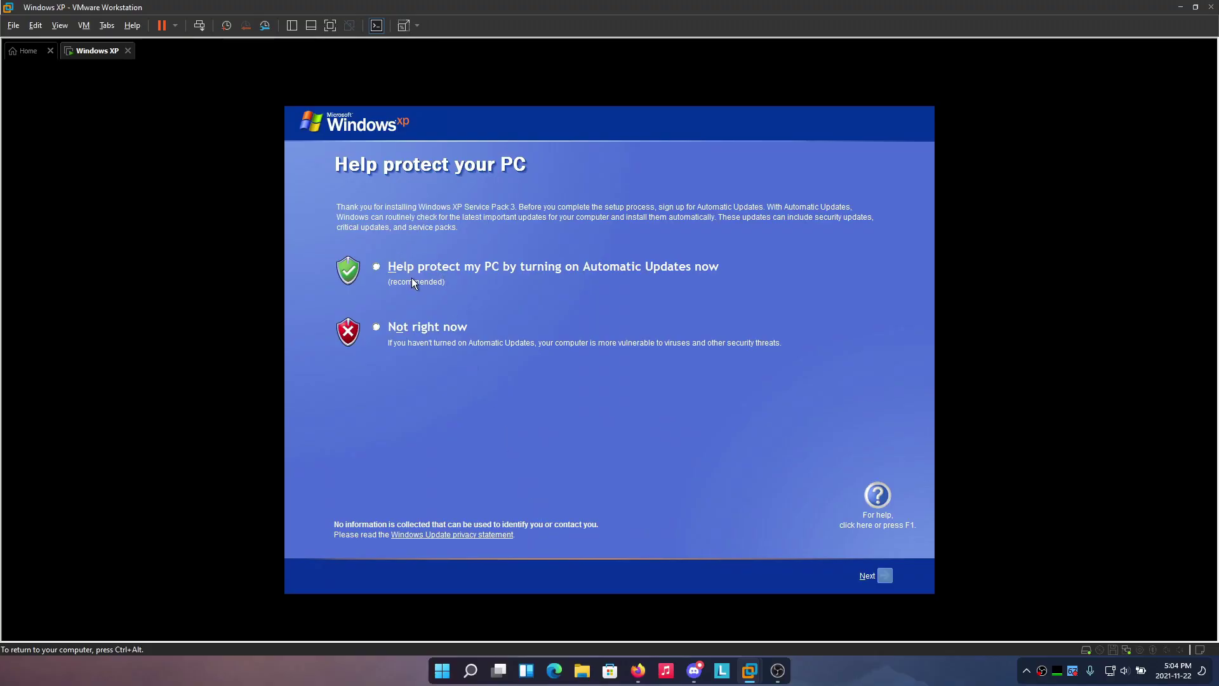
left_click(413, 282)
left_click(882, 575)
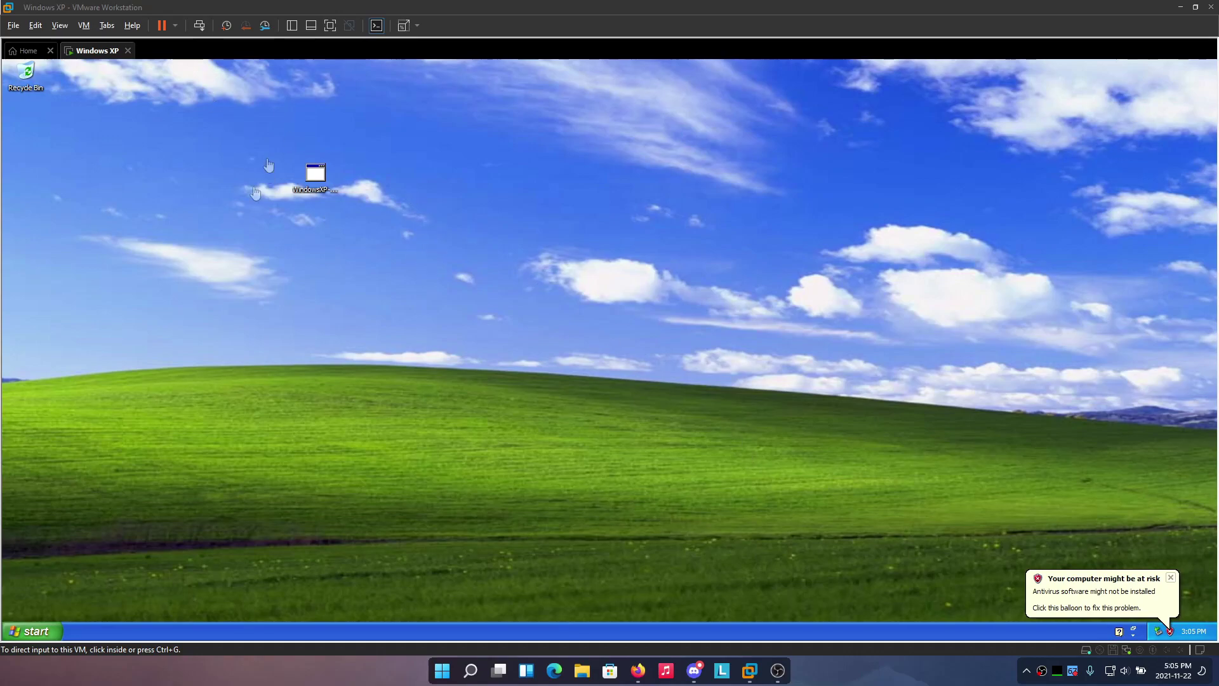
Step: Delete the WindowsXP-USP4 installer file from the guest desktop
left_click(240, 160)
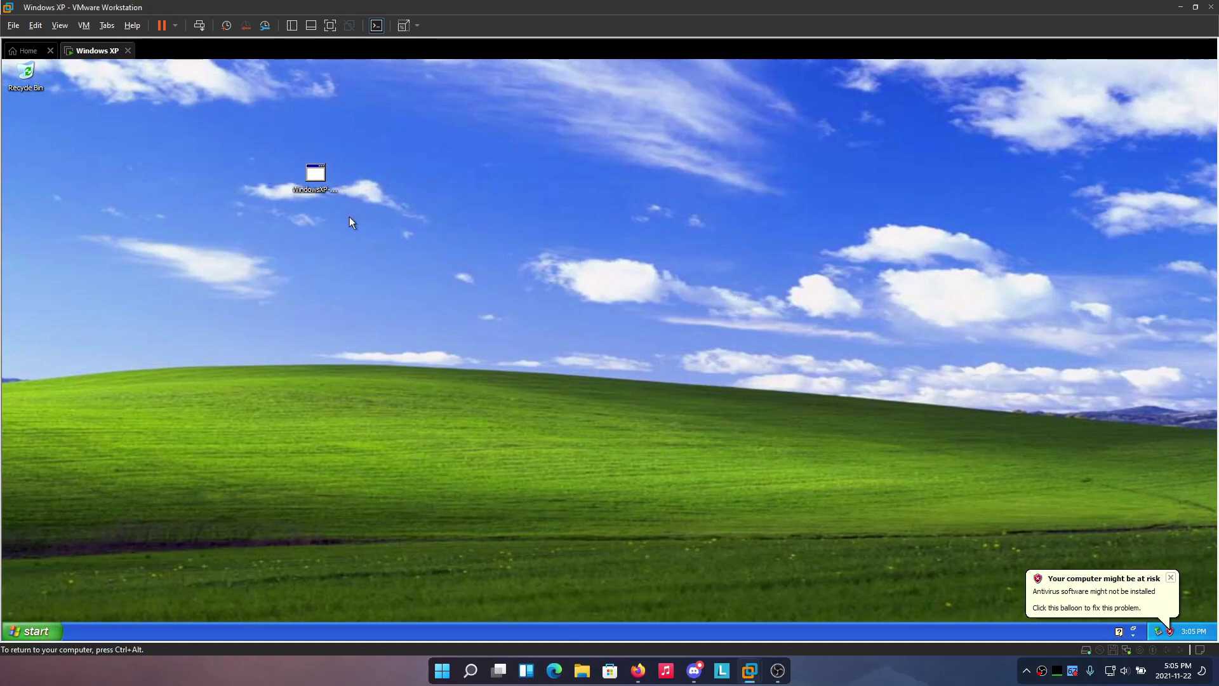
left_click_drag(350, 218, 237, 127)
key("Delete")
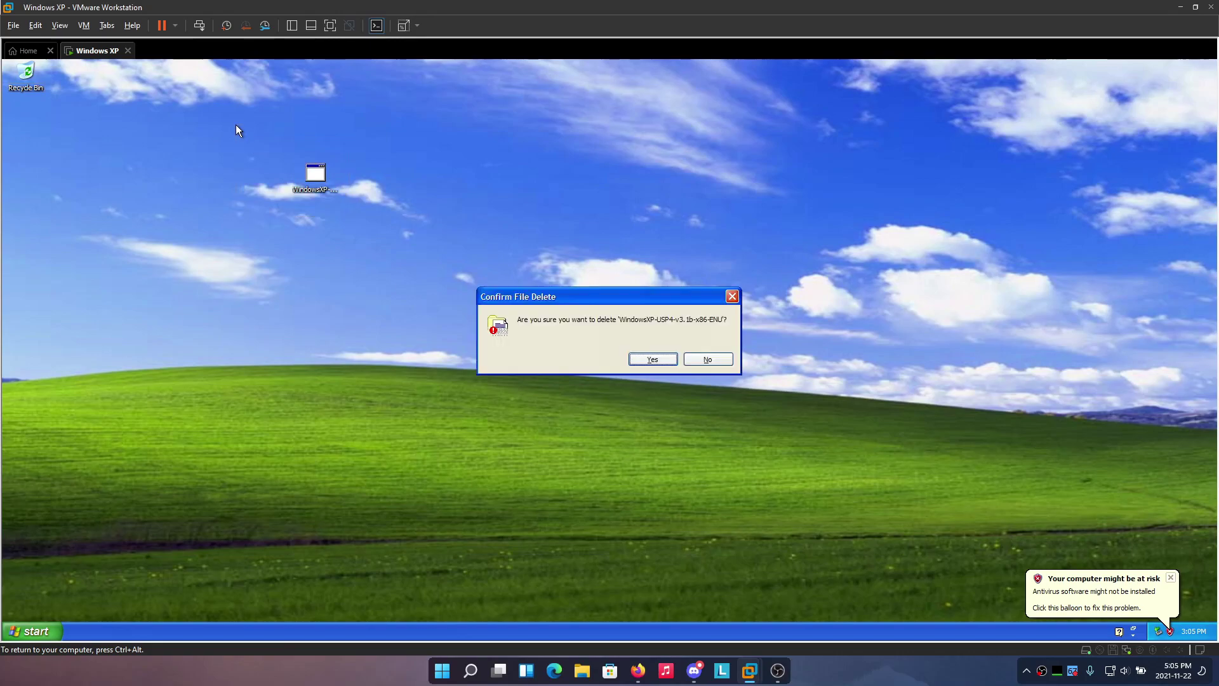
key("Escape")
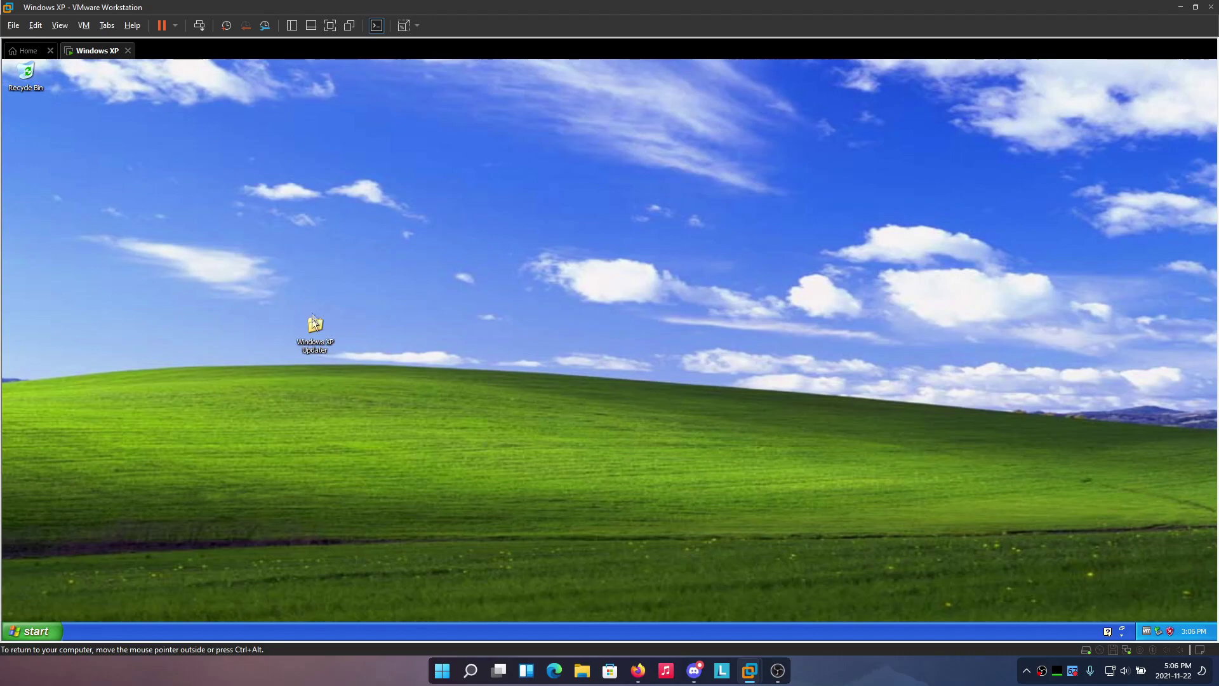
Step: Open the Windows XP Updater folder, run WindowsUpdateAgent30-x86, then launch Windows Update MiniTool
left_click_drag(311, 318, 25, 127)
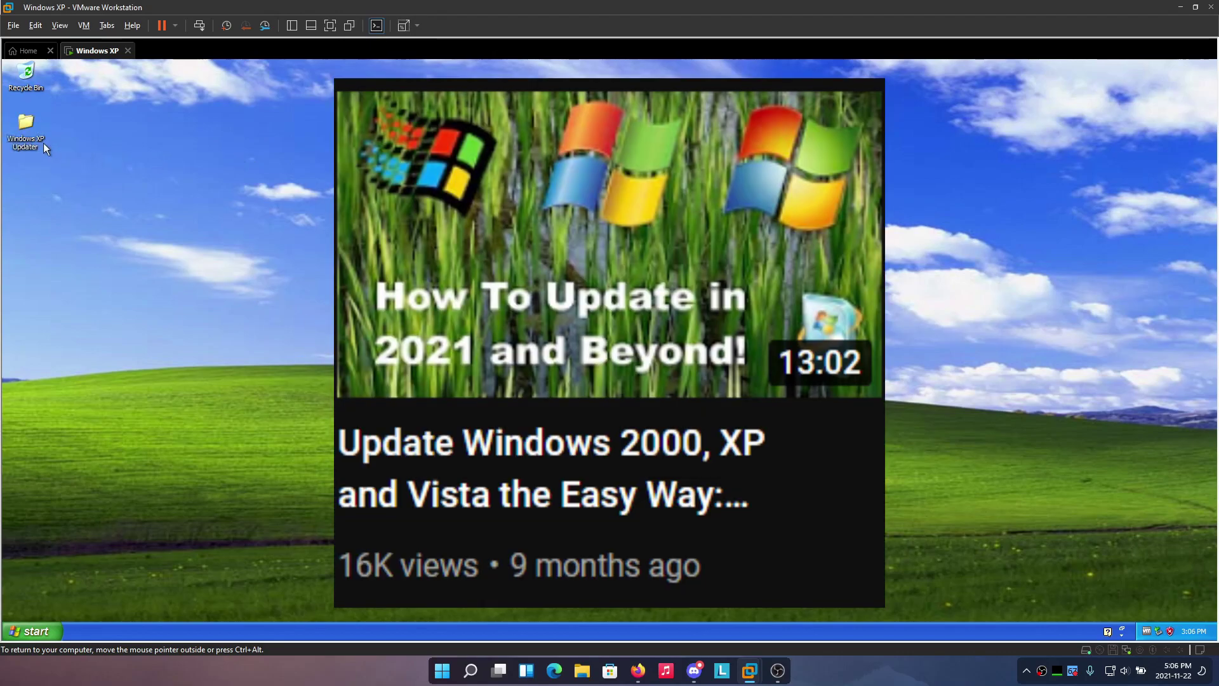
double_click(21, 124)
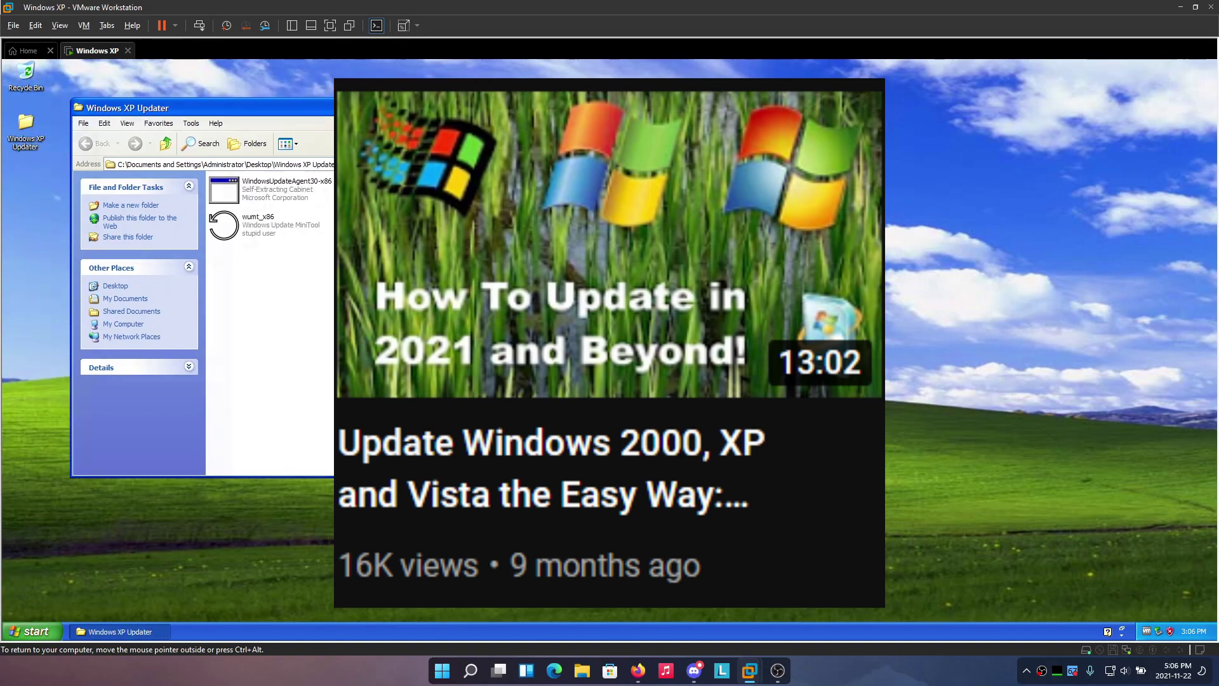
left_click_drag(267, 94, 416, 116)
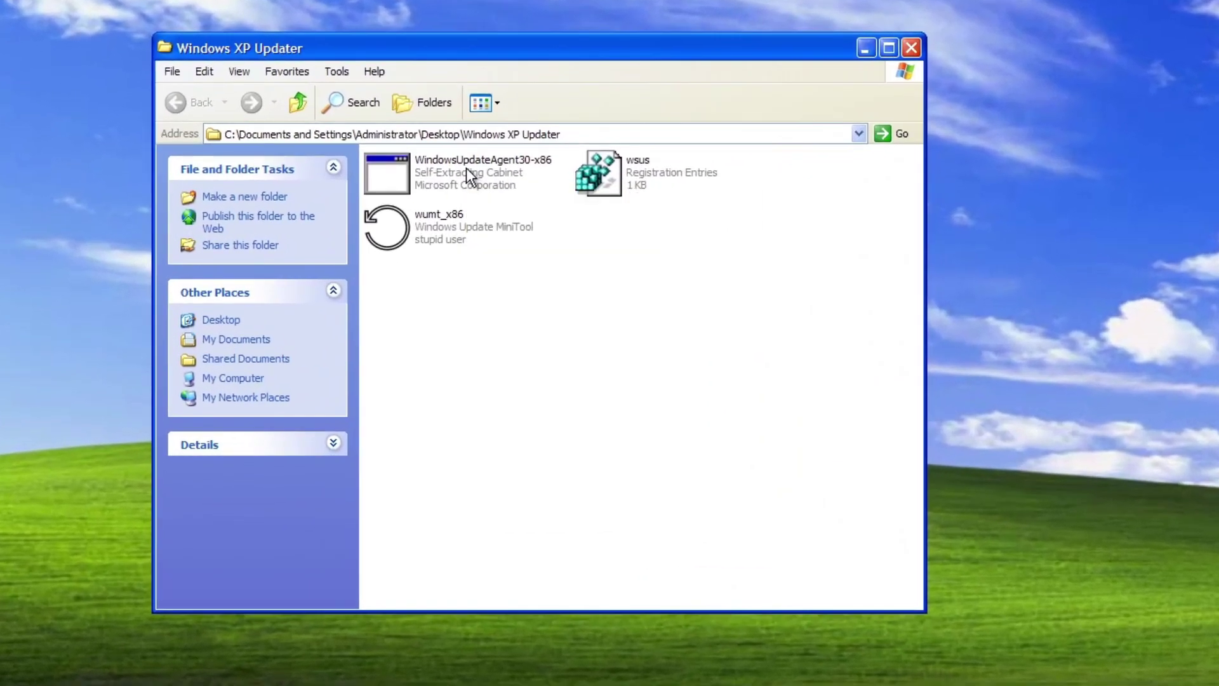
double_click(368, 193)
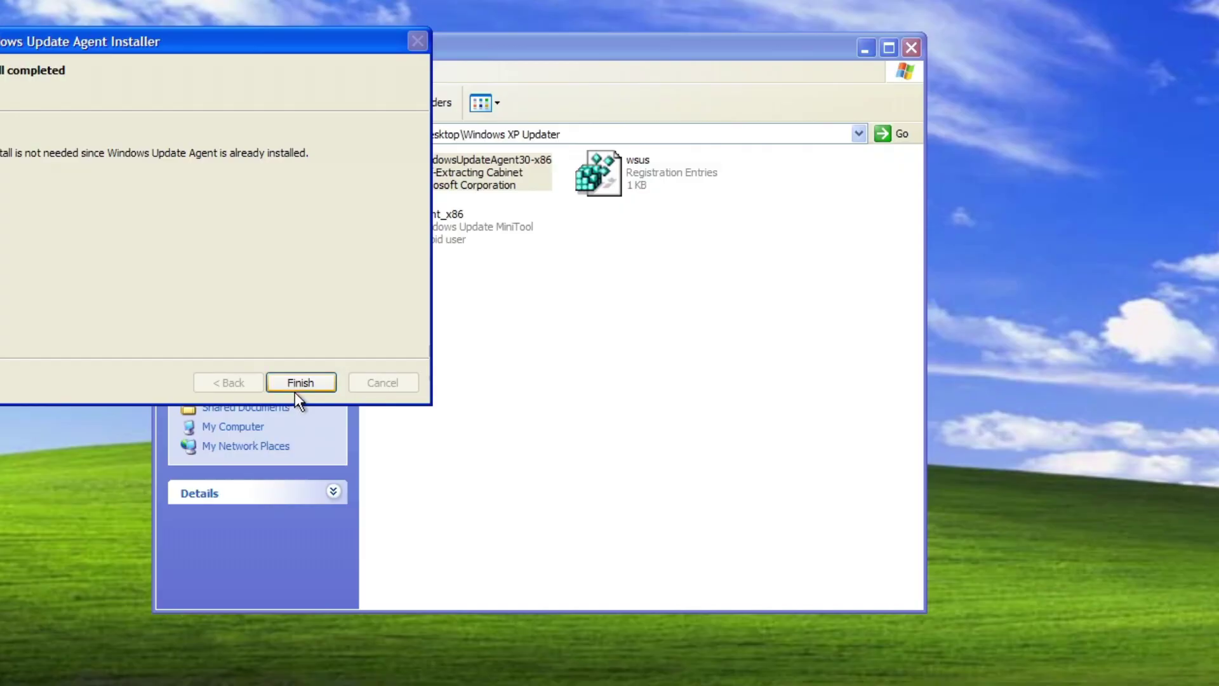
left_click(294, 390)
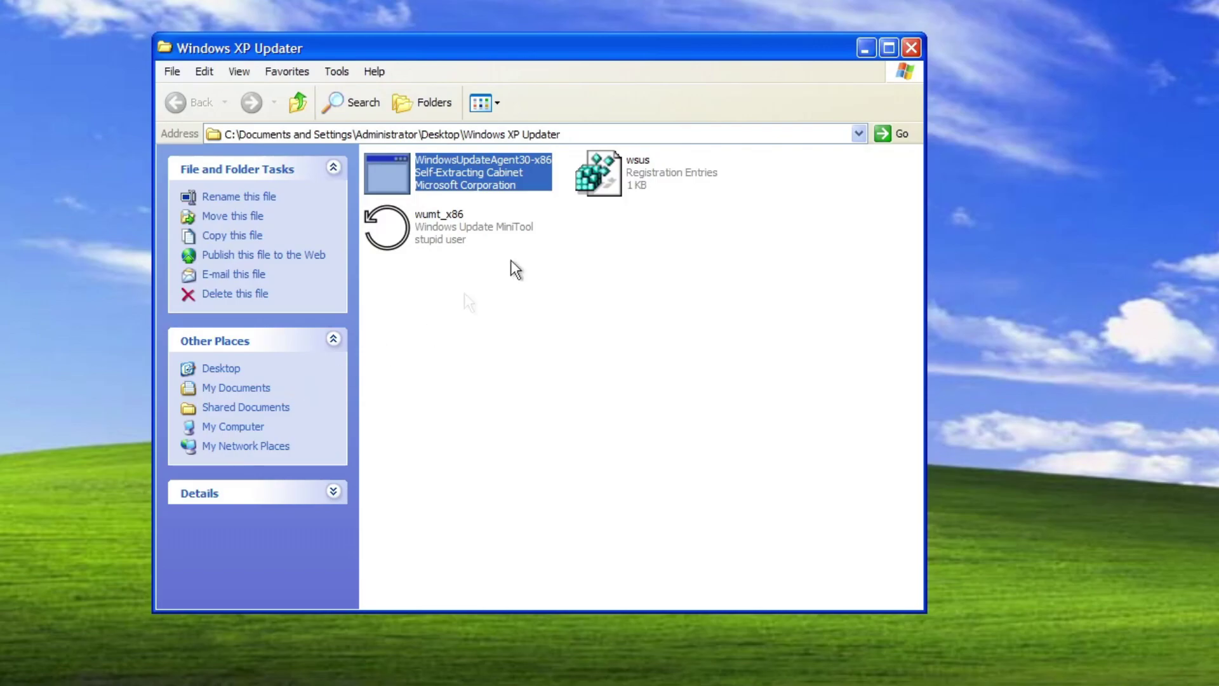
left_click(509, 267)
double_click(461, 244)
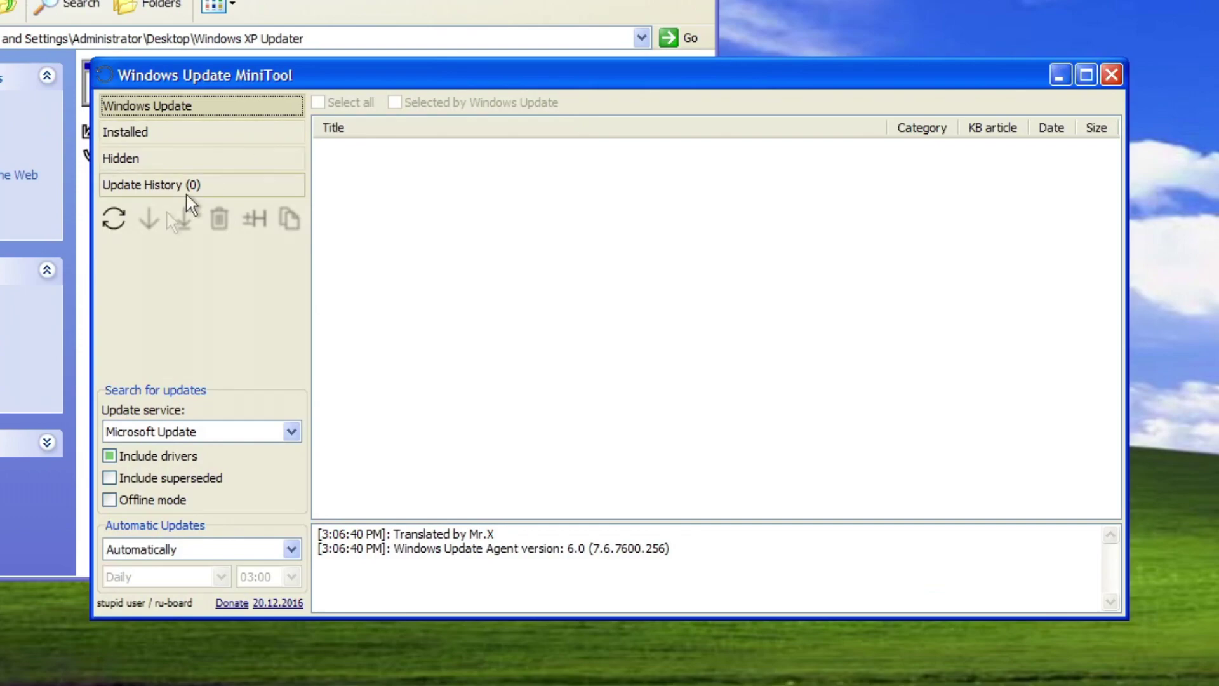
Step: Start MiniTool's search for available updates
left_click(115, 201)
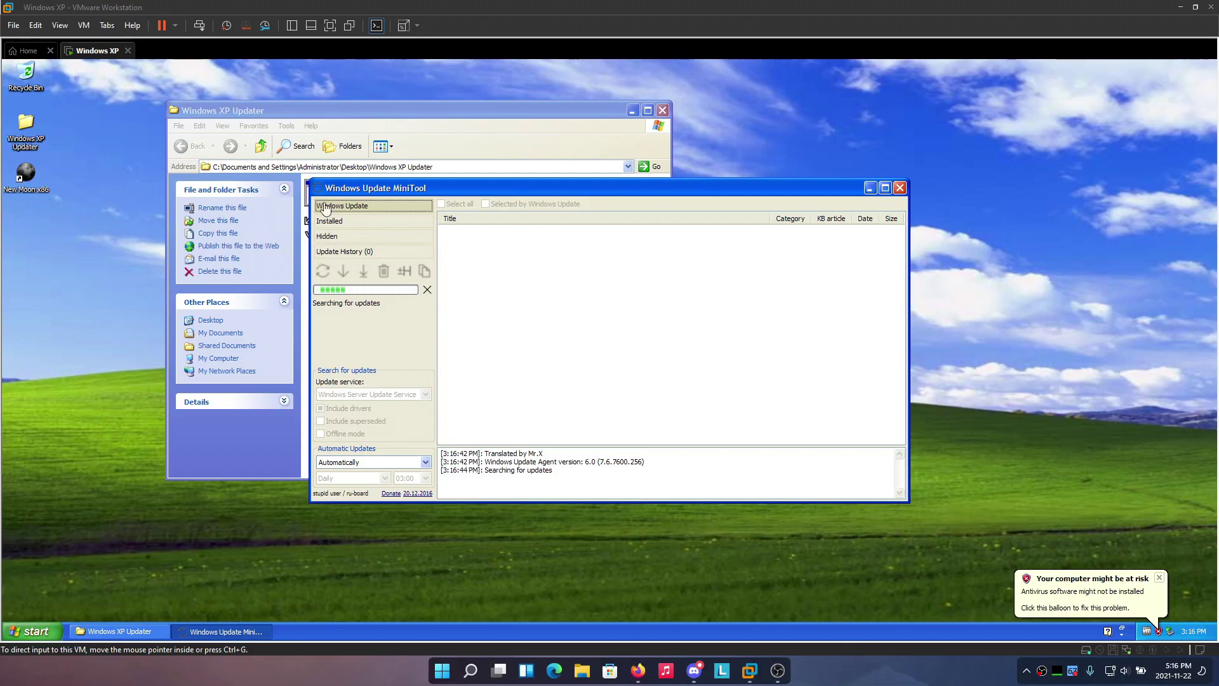
Step: Close the Windows XP Updater folder and show the 119 found updates in MiniTool
left_click_drag(380, 111, 258, 122)
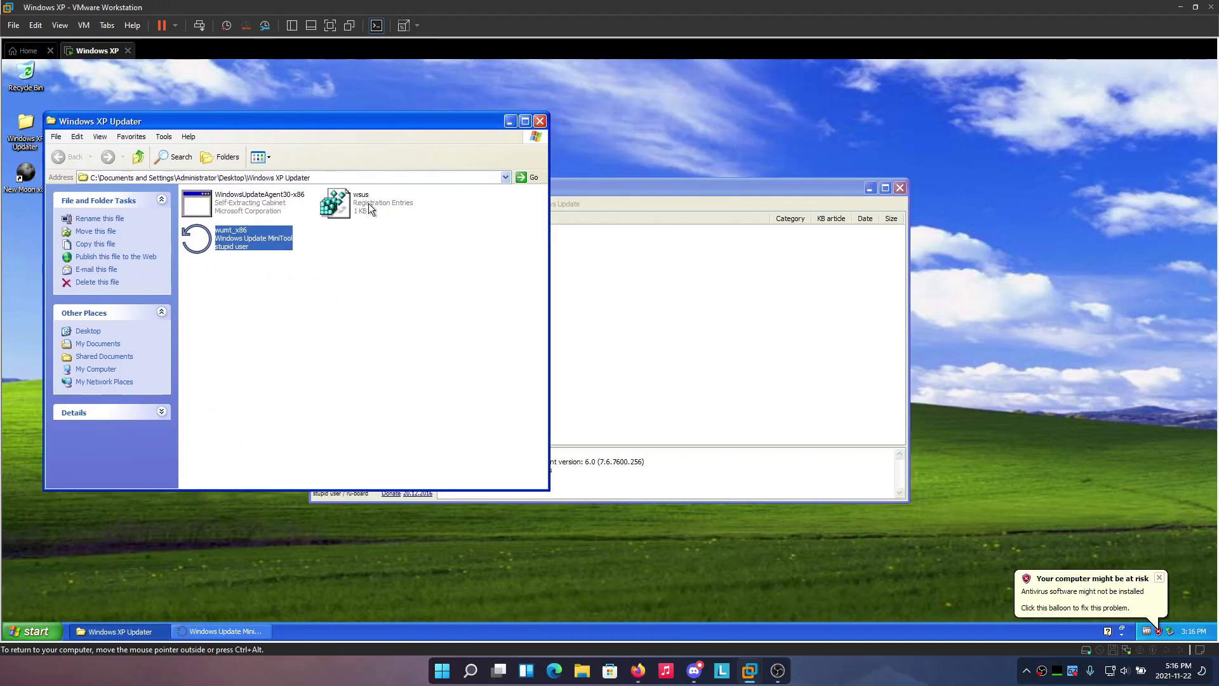
left_click(540, 121)
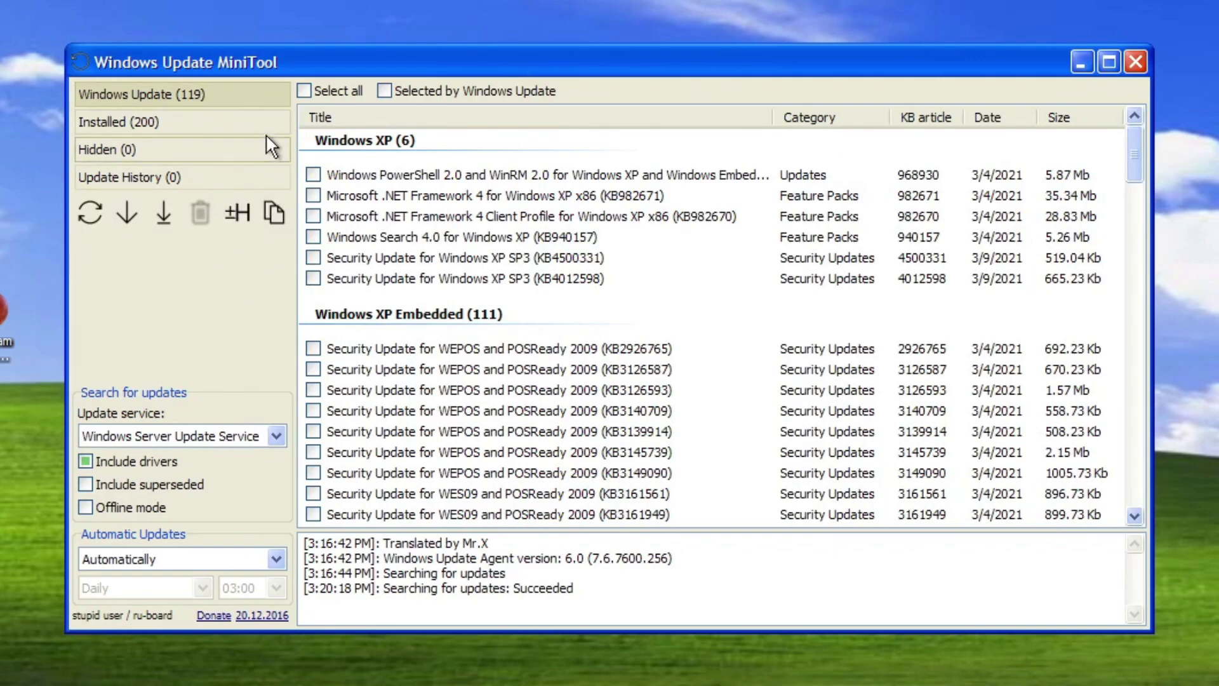
left_click(200, 104)
left_click(160, 124)
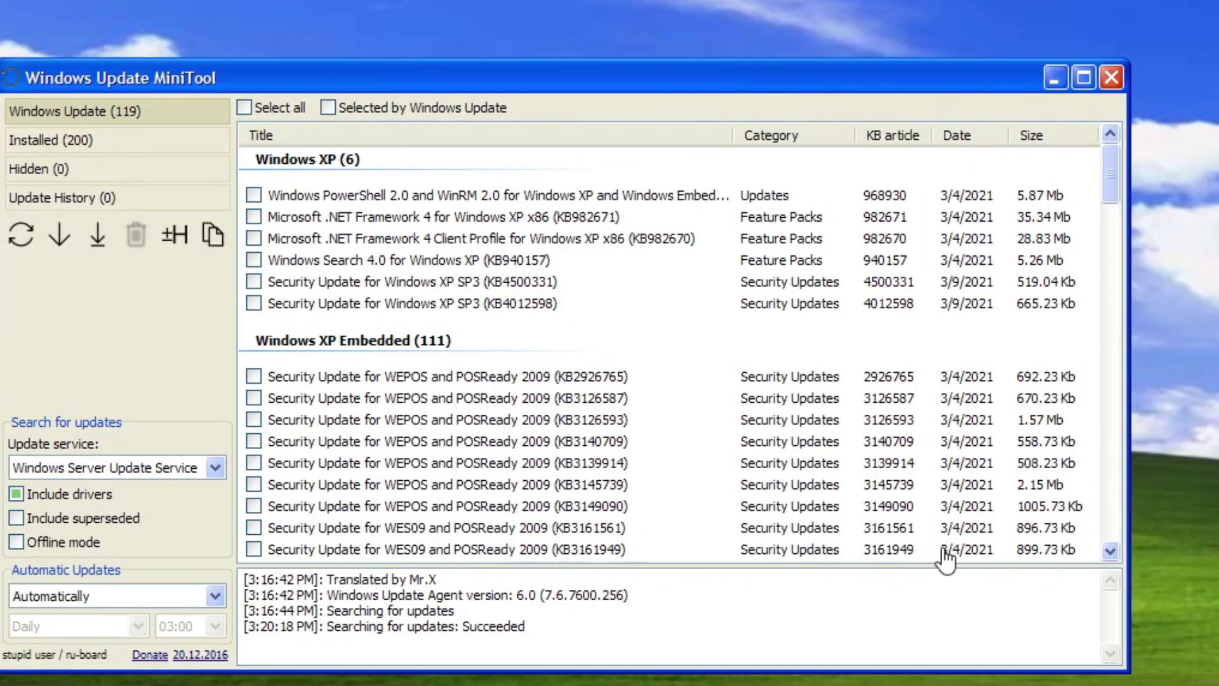
Step: Select all 119 updates and start downloading and installing them
left_click(245, 107)
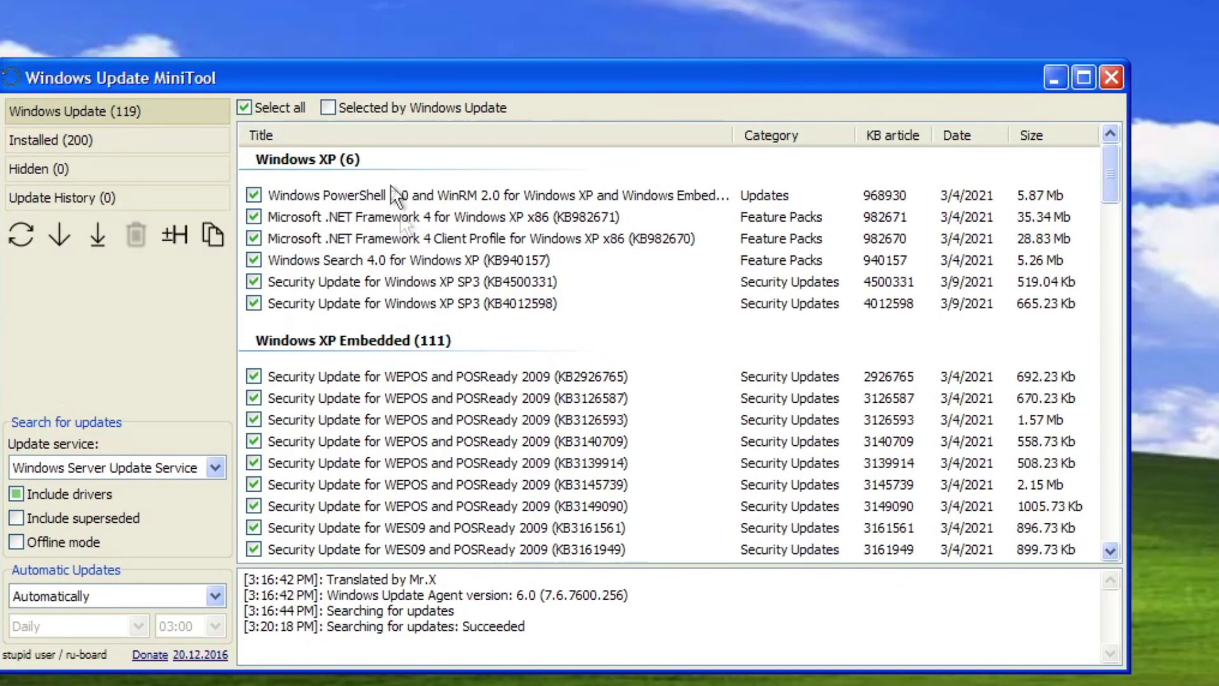
left_click_drag(1107, 168, 1108, 189)
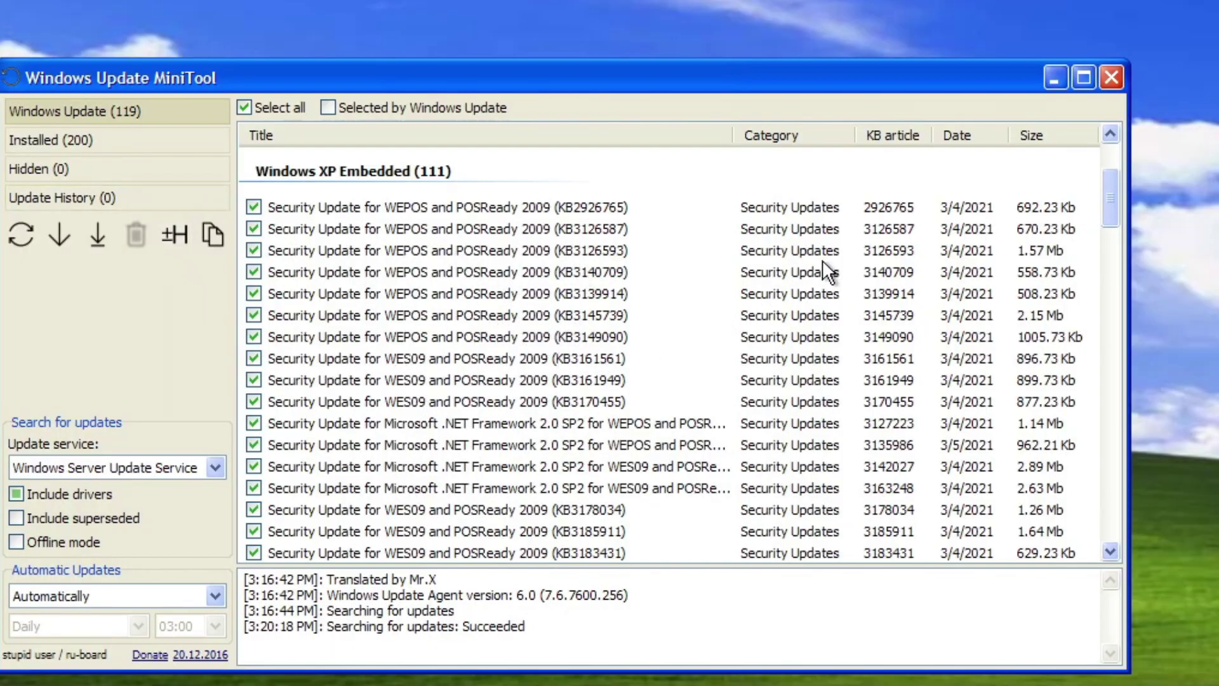
left_click_drag(1108, 202, 1105, 165)
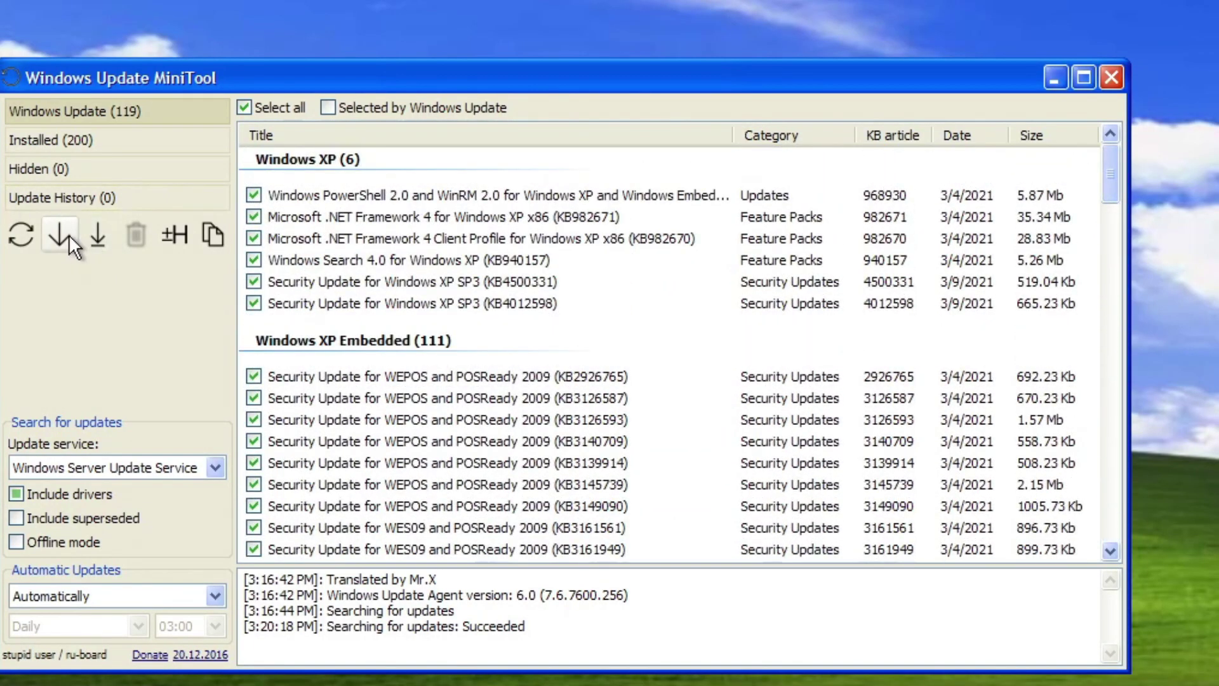
left_click(97, 235)
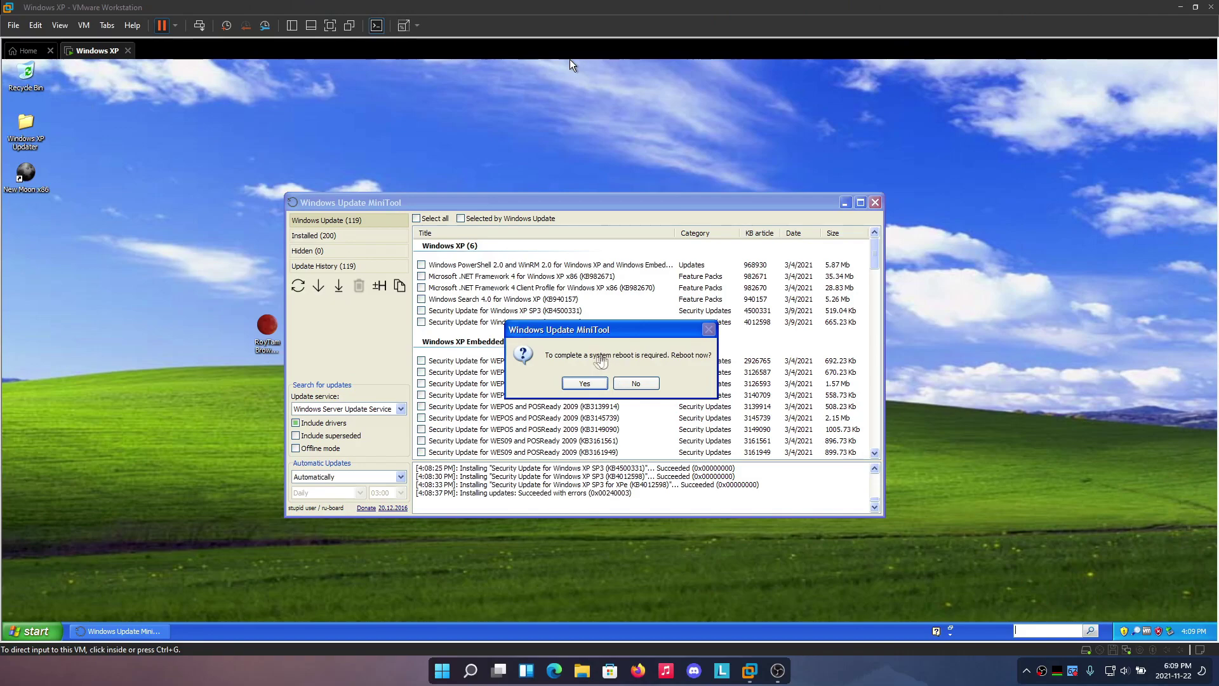
Step: Accept the reboot prompt to restart Windows XP now
left_click_drag(598, 334, 599, 322)
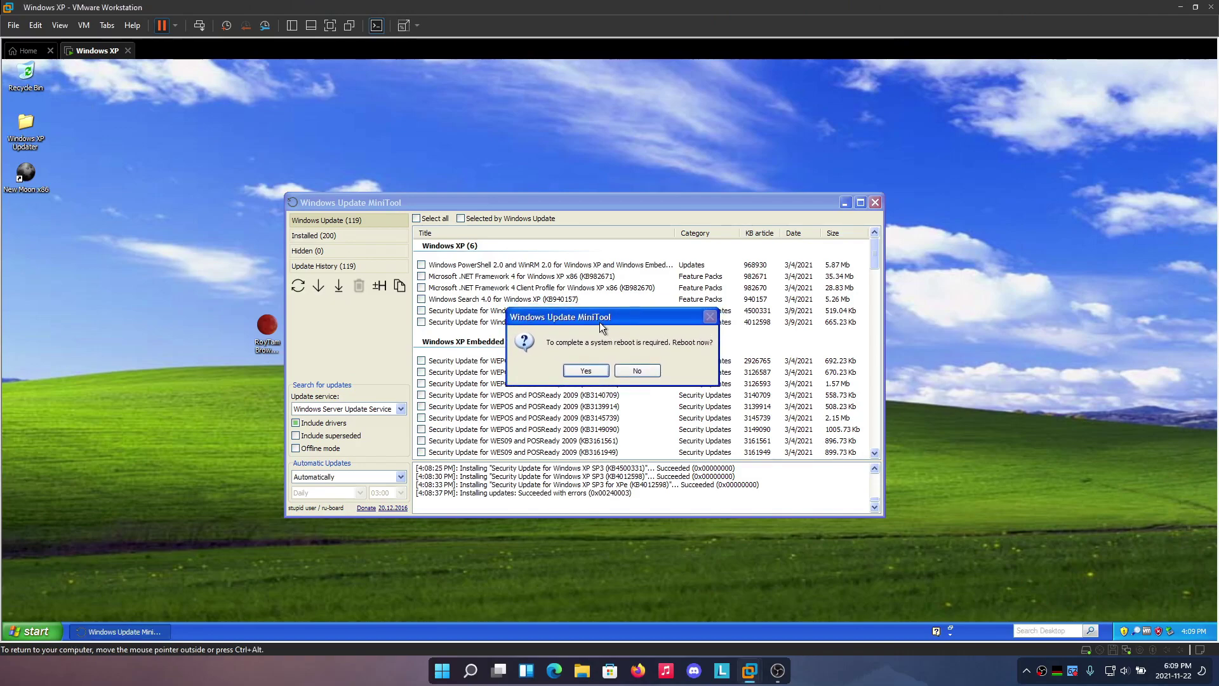
left_click(588, 370)
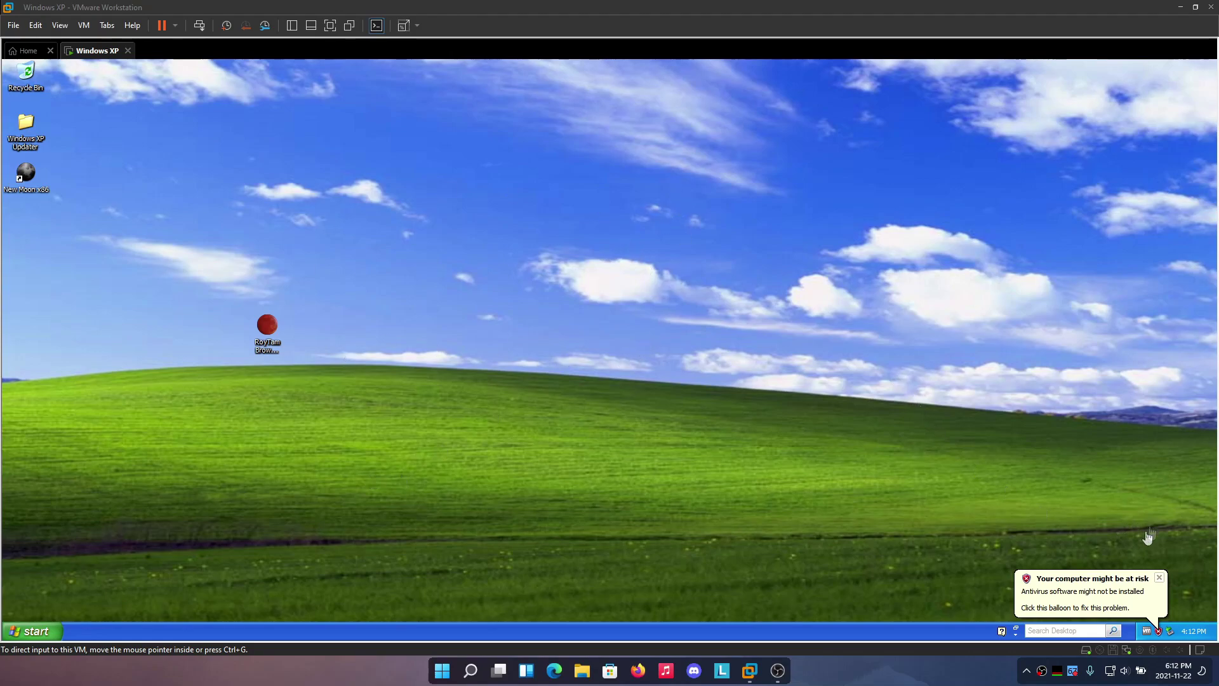
Step: Dismiss the 'Your computer might be at risk' tray warning
left_click(1159, 578)
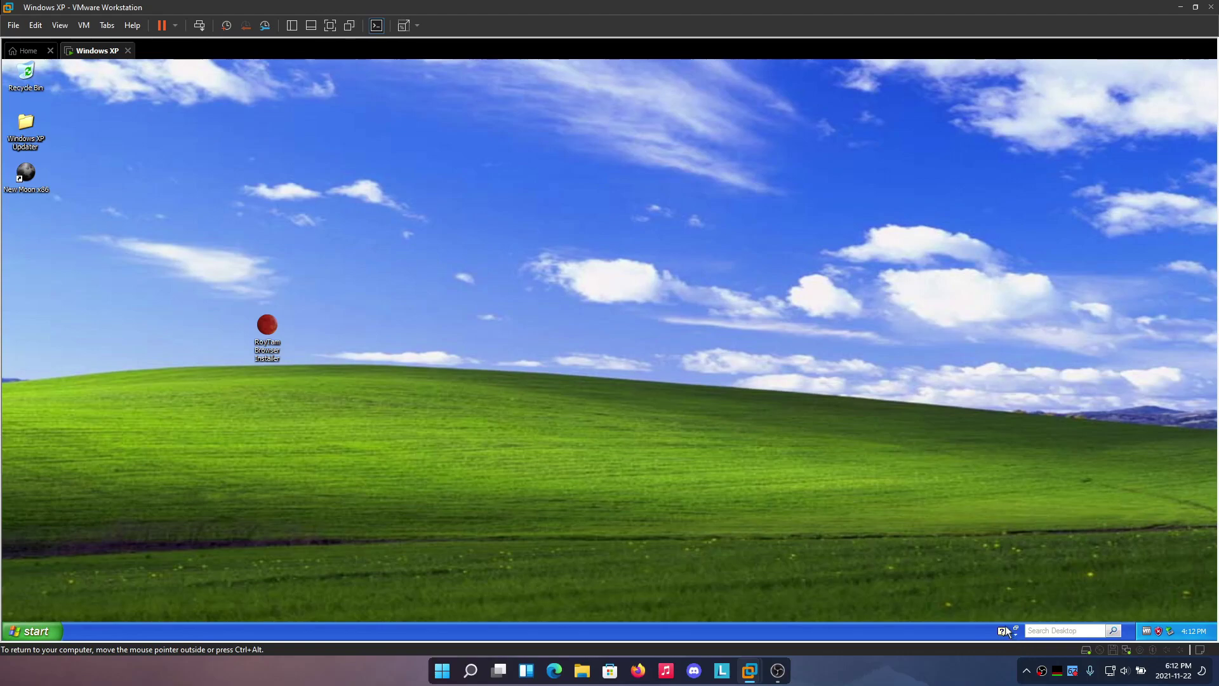
Step: Launch the RoyTam1 installer, continue to its browser choice menu, and center the console window
double_click(261, 323)
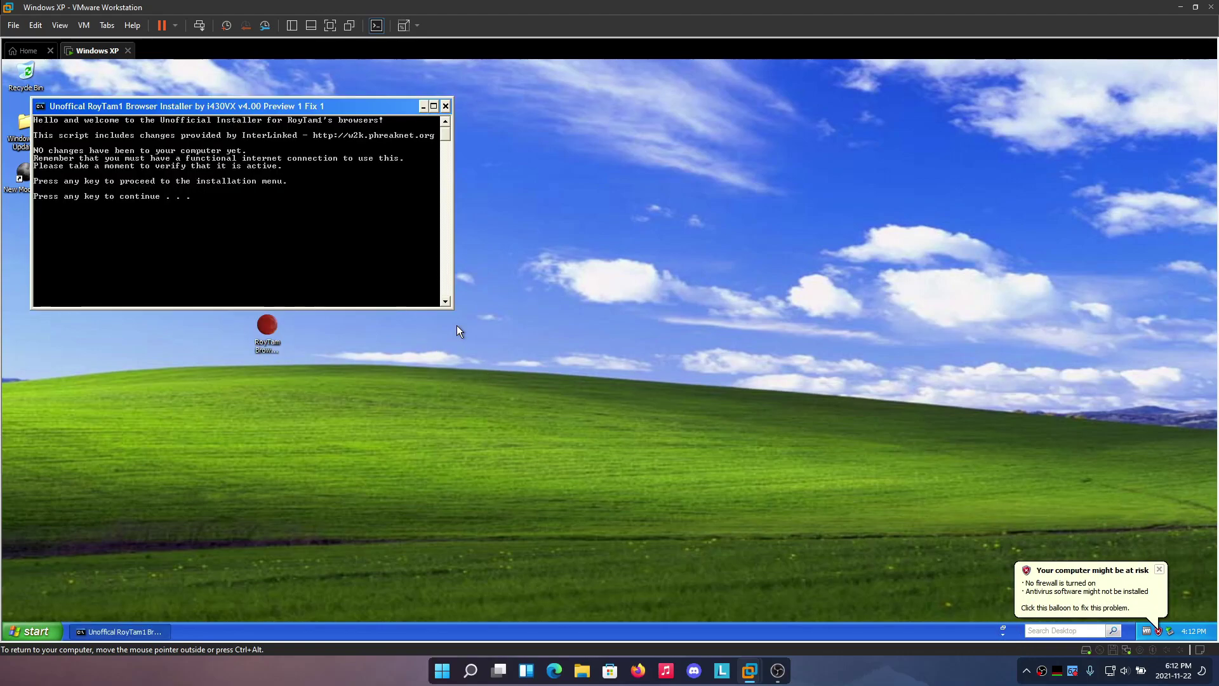
key("Return")
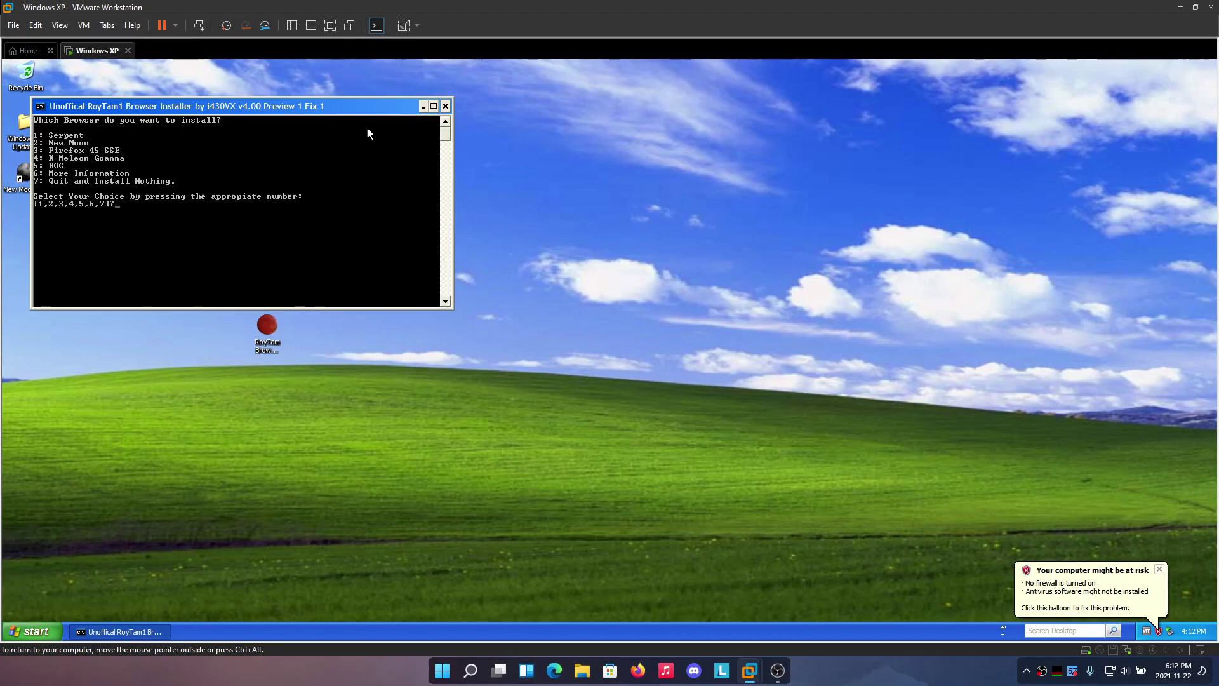
left_click_drag(320, 102, 695, 119)
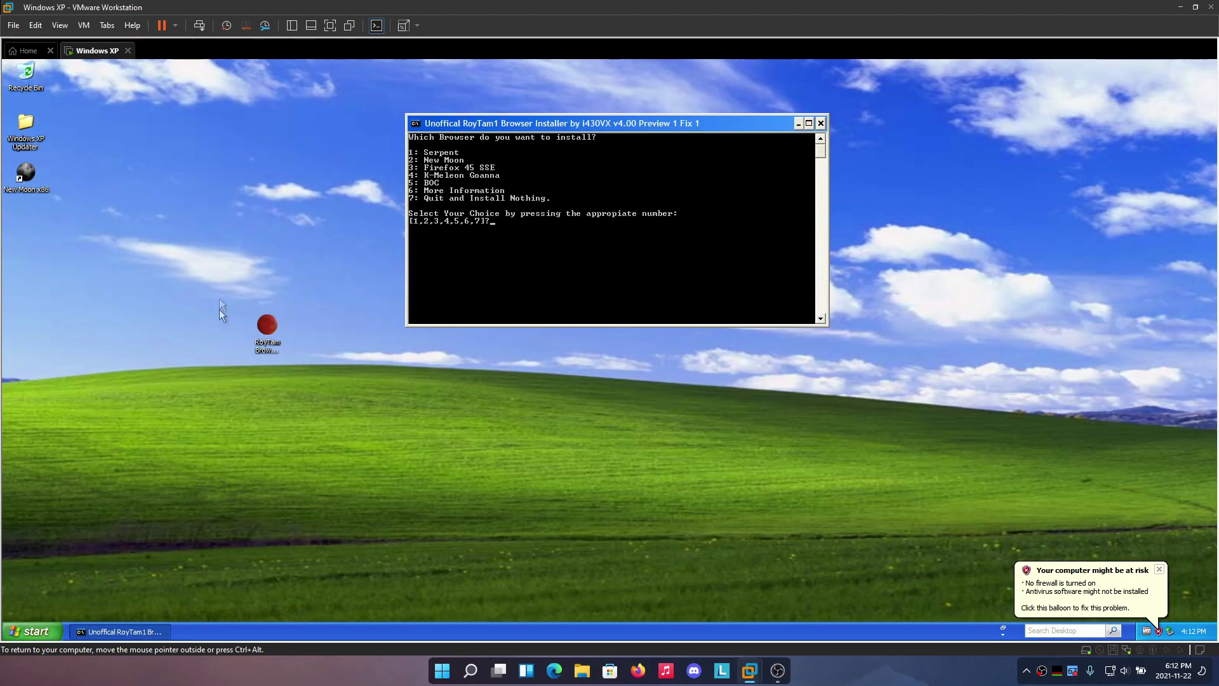
left_click(267, 331)
left_click(321, 372)
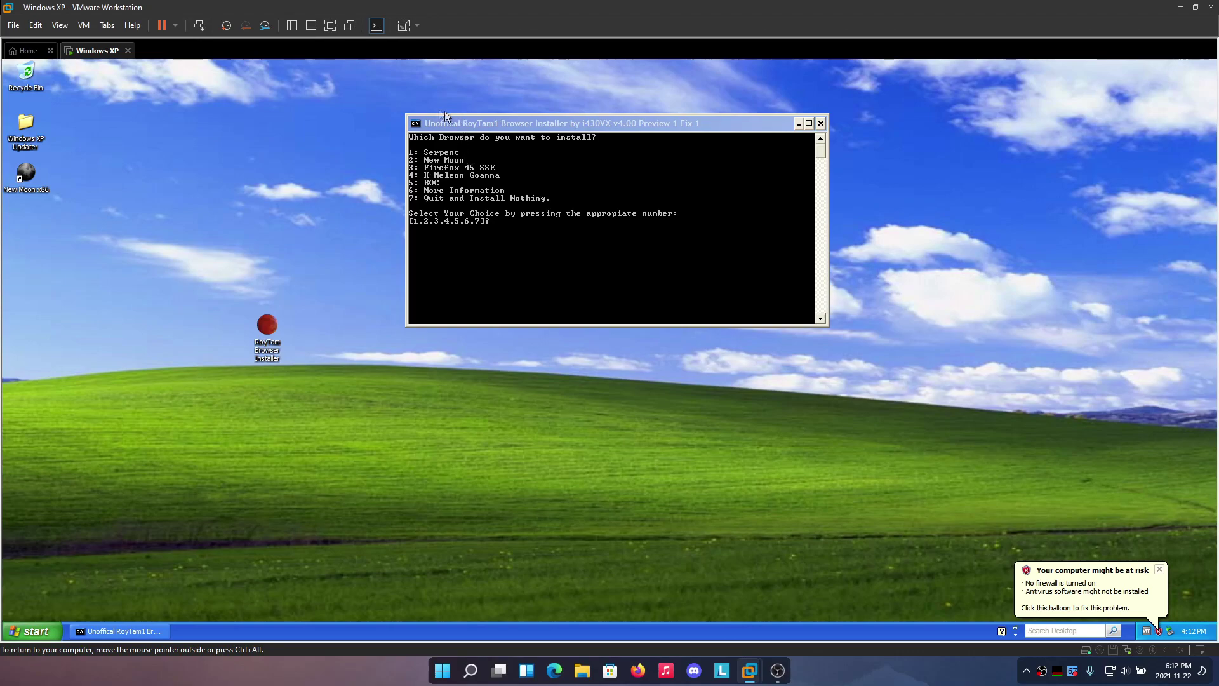
left_click(535, 124)
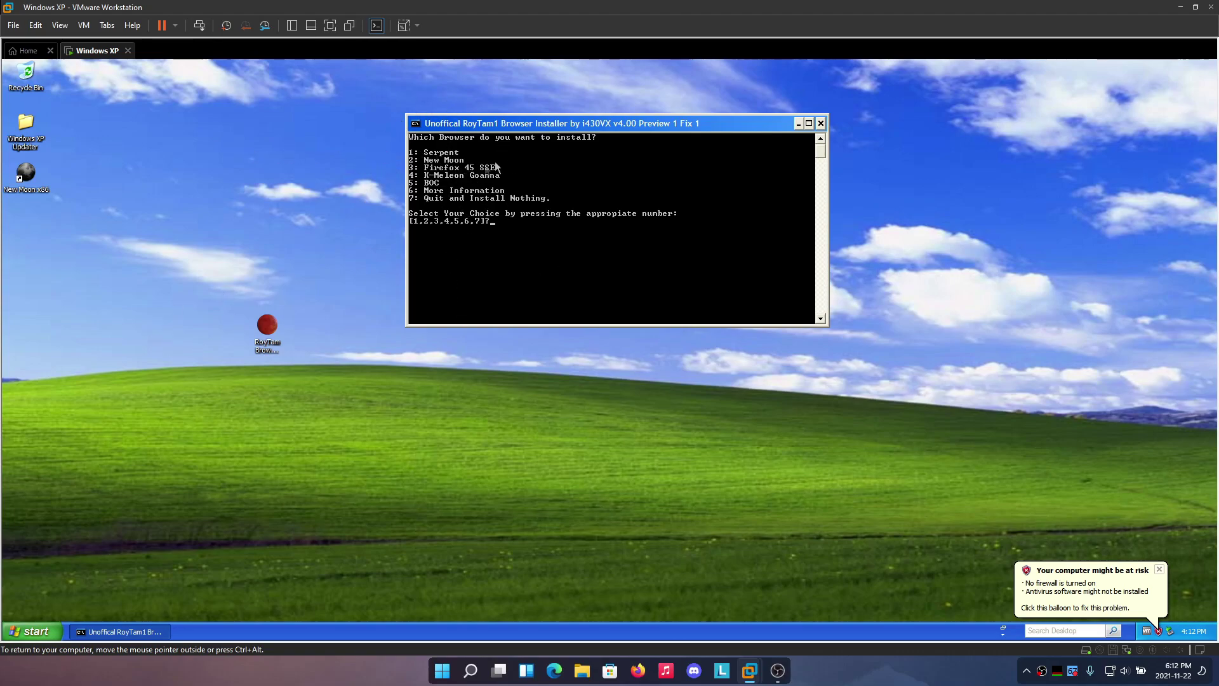
Step: Force-quit the unresponsive installer with End Now, then launch New Moon x86
left_click_drag(13, 183, 170, 227)
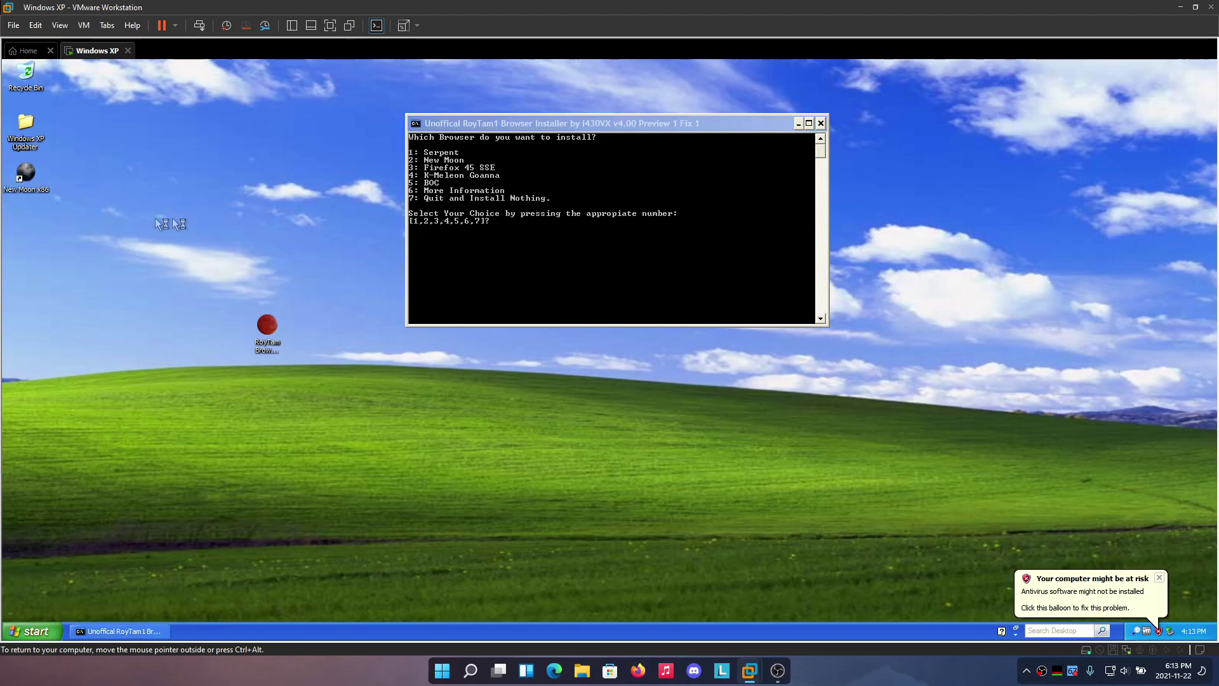
left_click(821, 123)
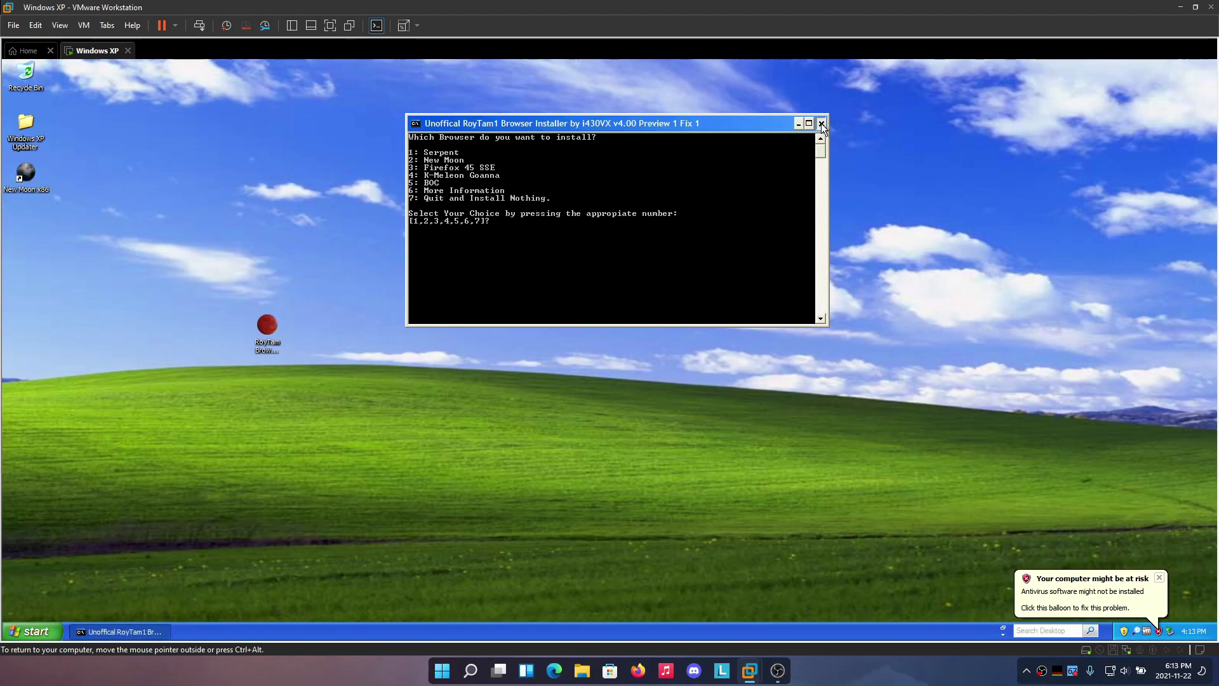
left_click(637, 402)
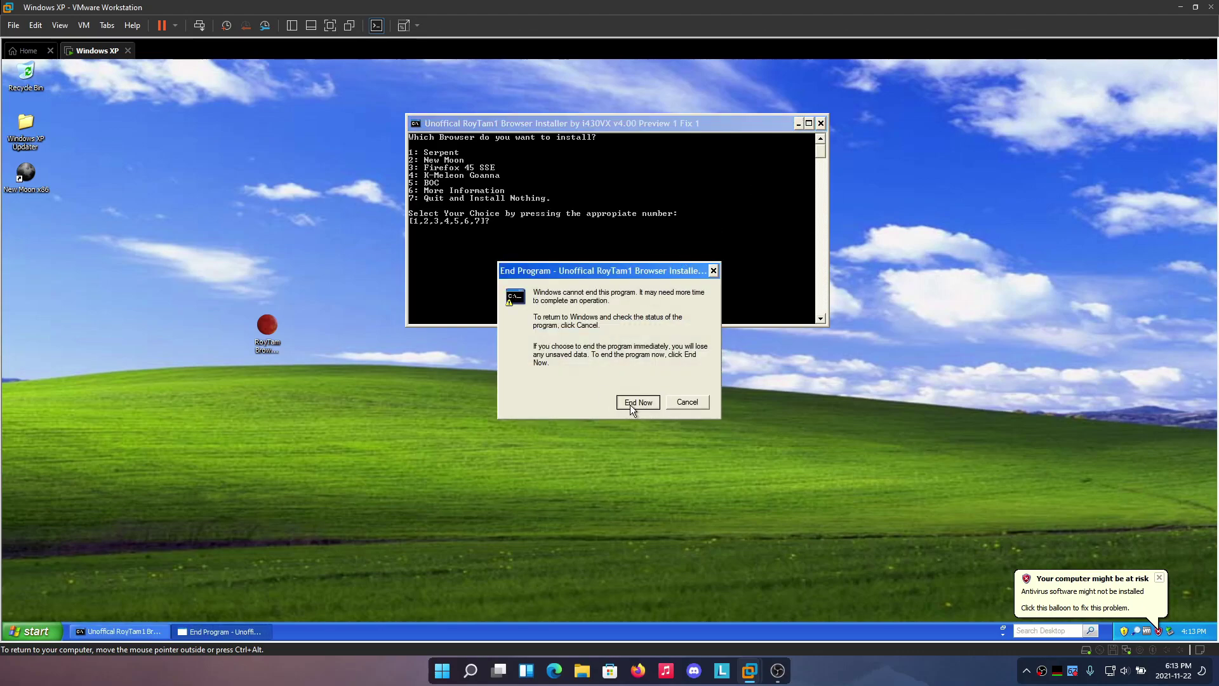
double_click(25, 174)
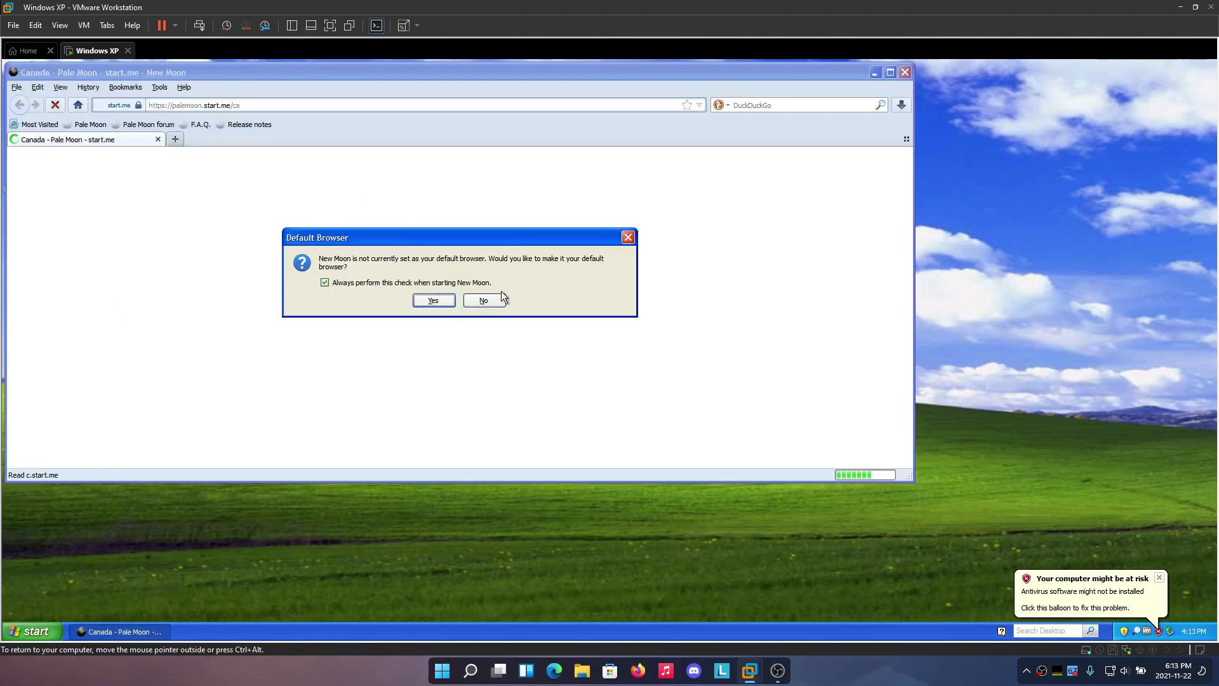
Step: Answer the default-browser prompt, maximize New Moon, and pick Twitter from start.me
left_click(433, 301)
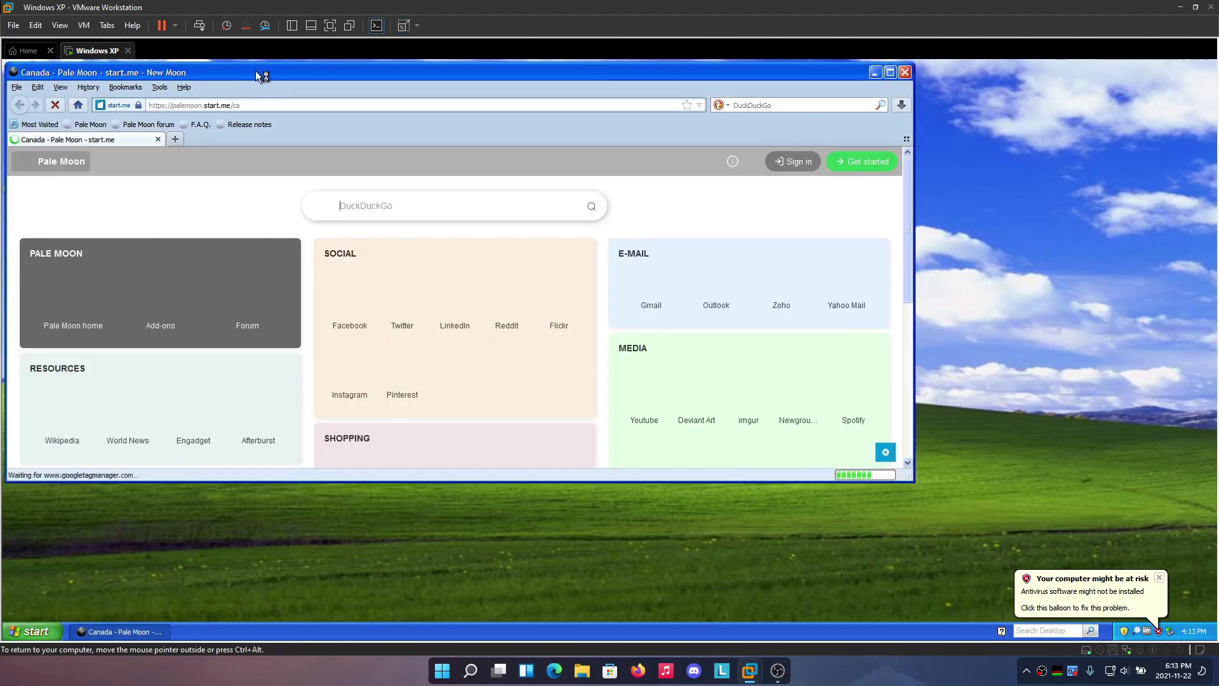
left_click_drag(255, 71, 356, 81)
double_click(355, 81)
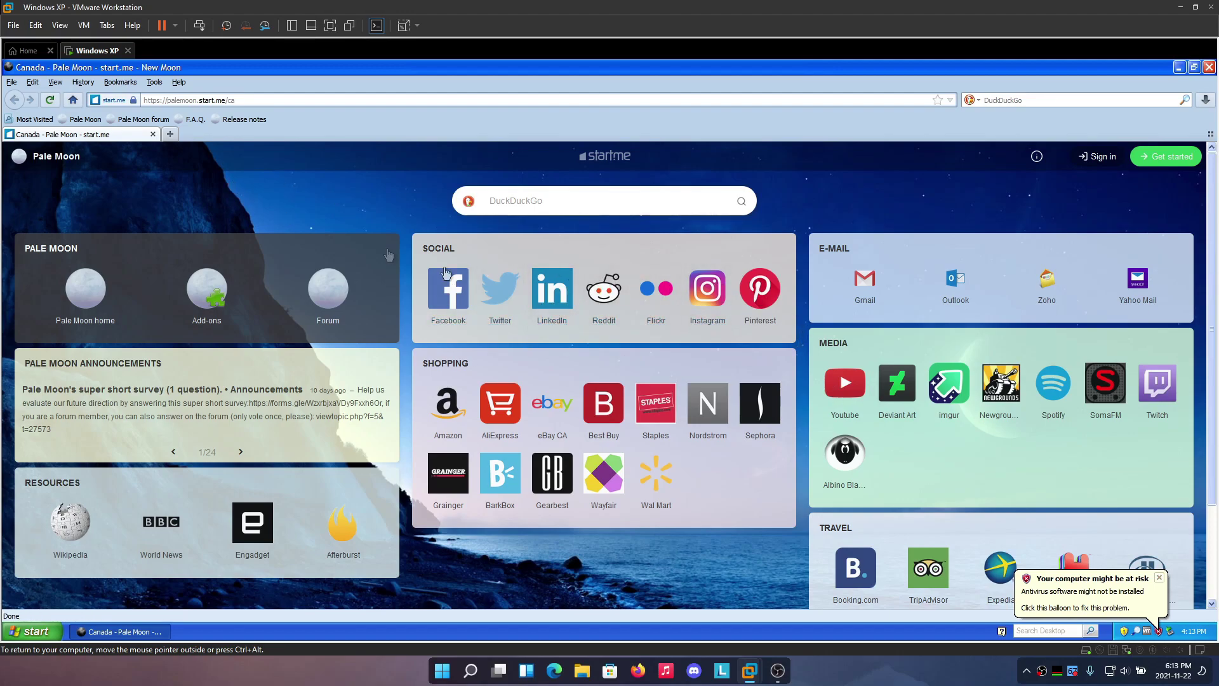
left_click(508, 292)
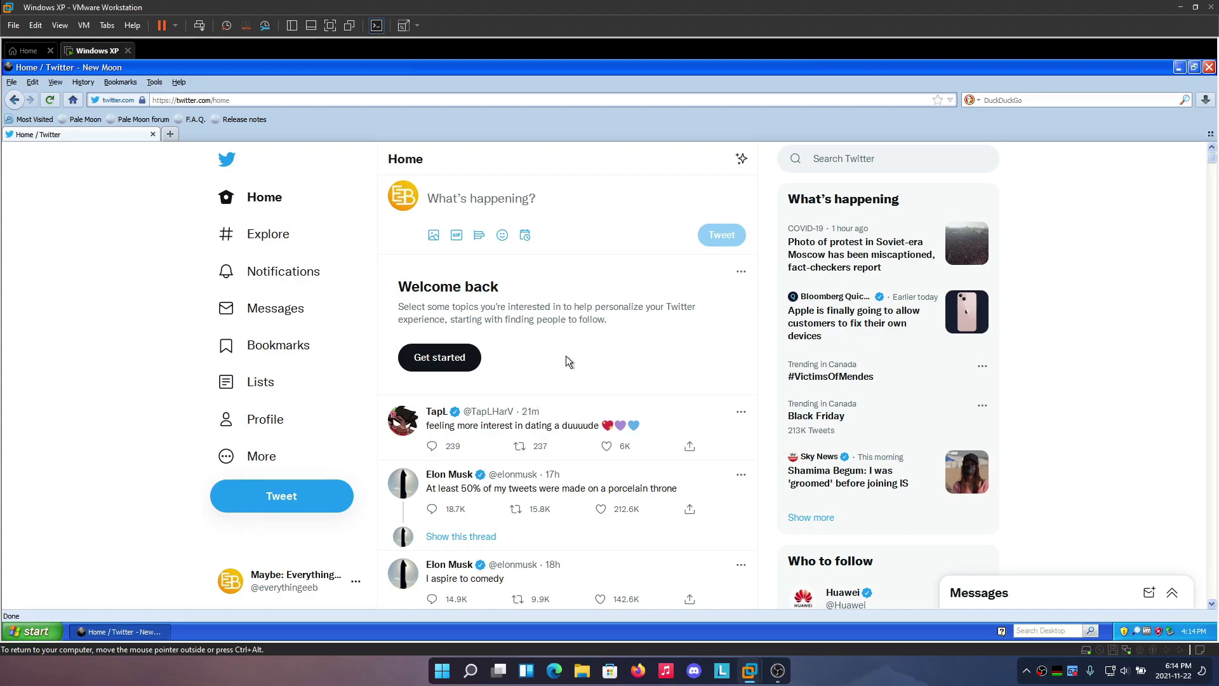
Step: Browse the Twitter timeline, view the account's profile page, then close the Twitter tab
scroll(593, 370, "down", 2)
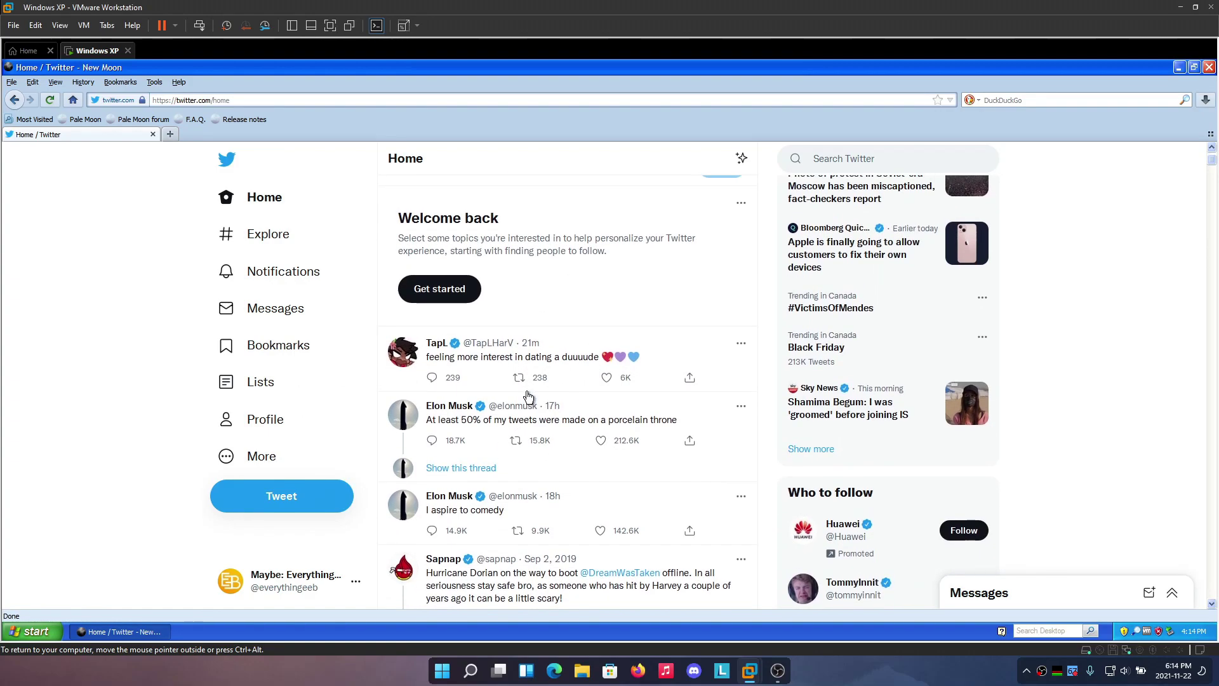
scroll(530, 395, "up", 2)
left_click(286, 579)
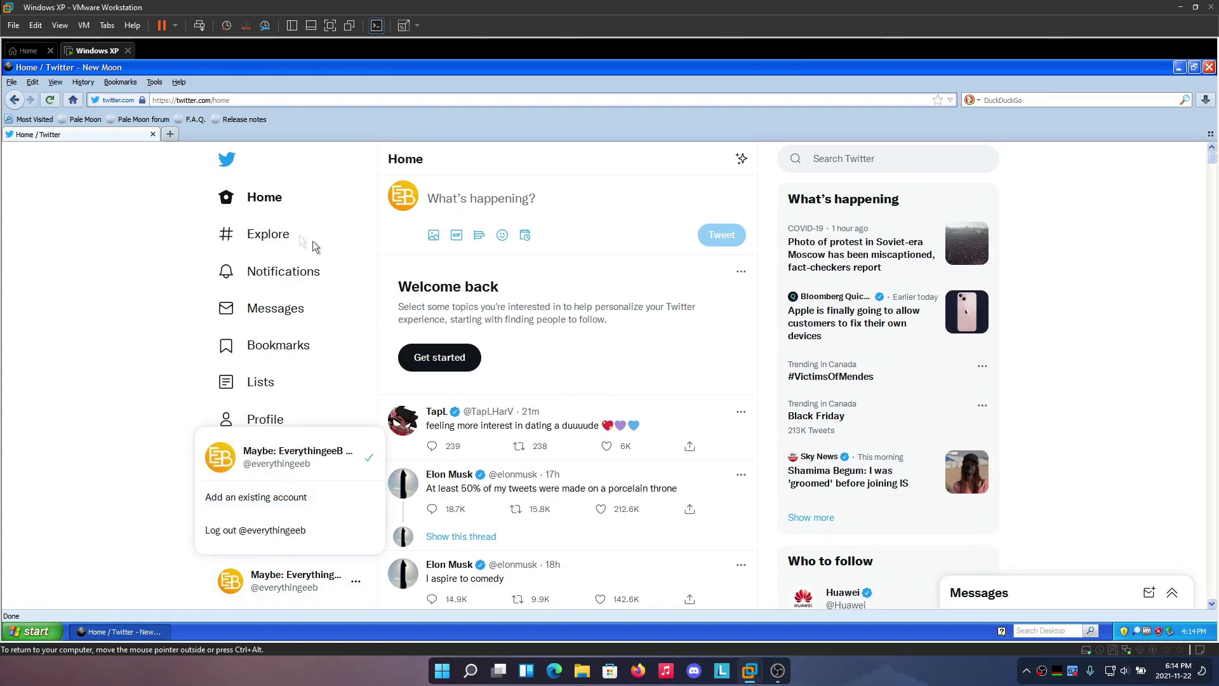
left_click(131, 231)
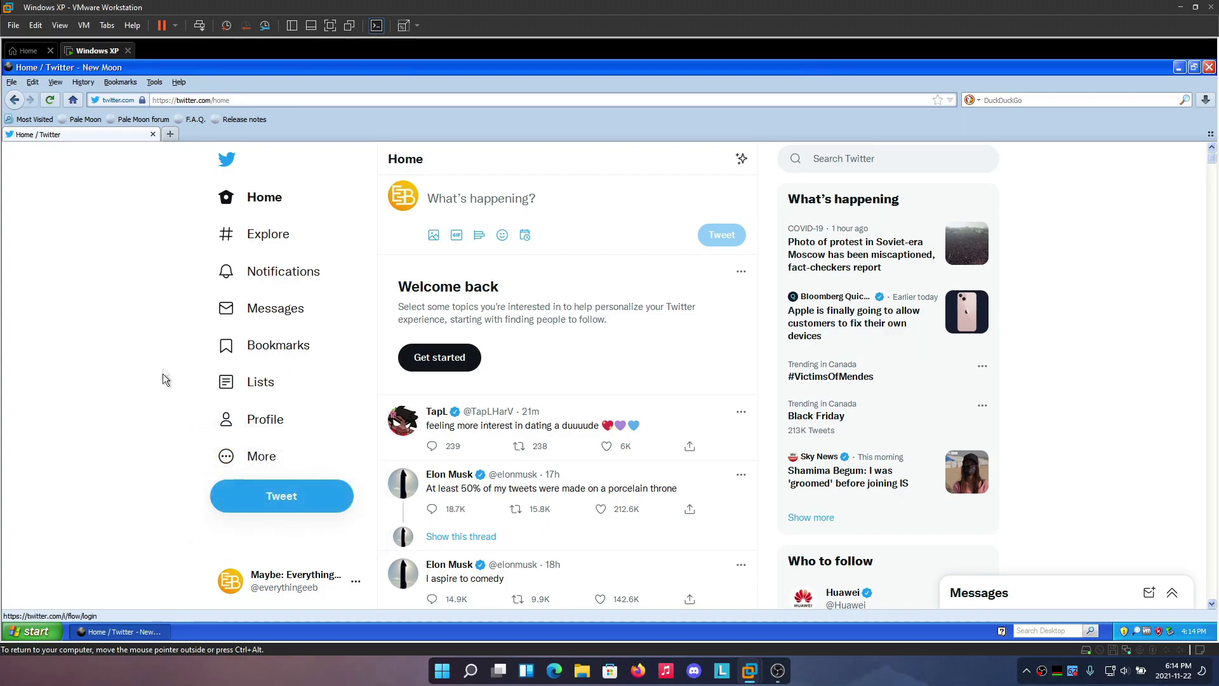
left_click(273, 420)
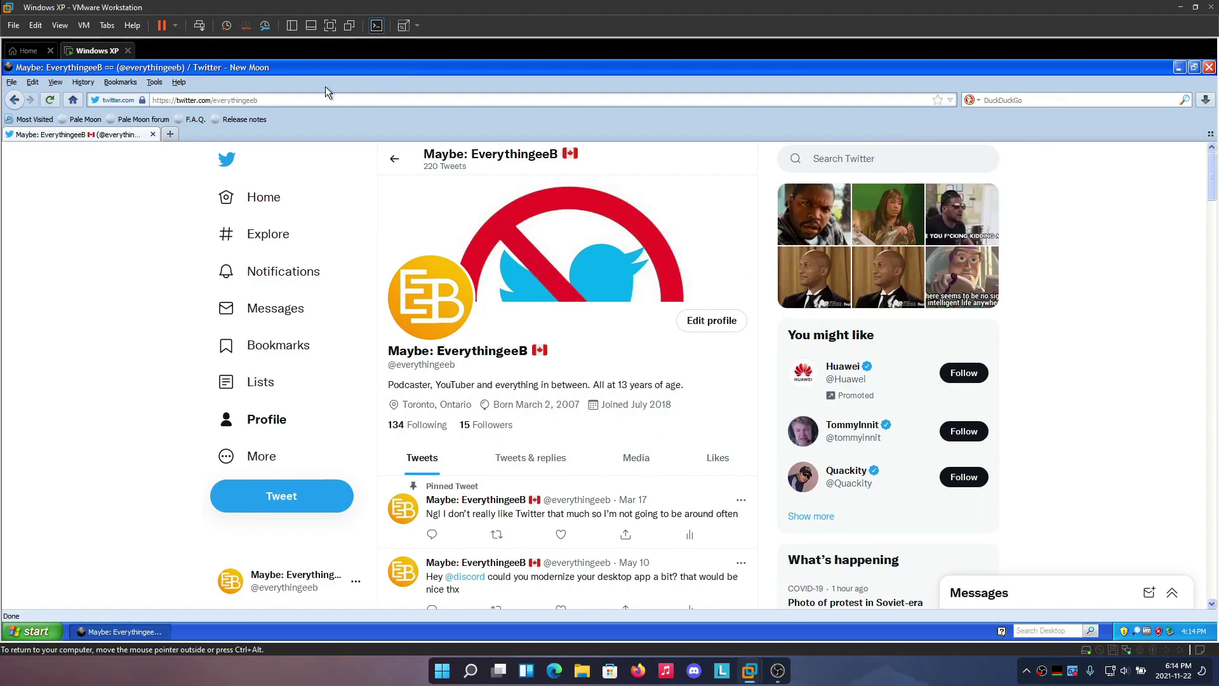
left_click(152, 134)
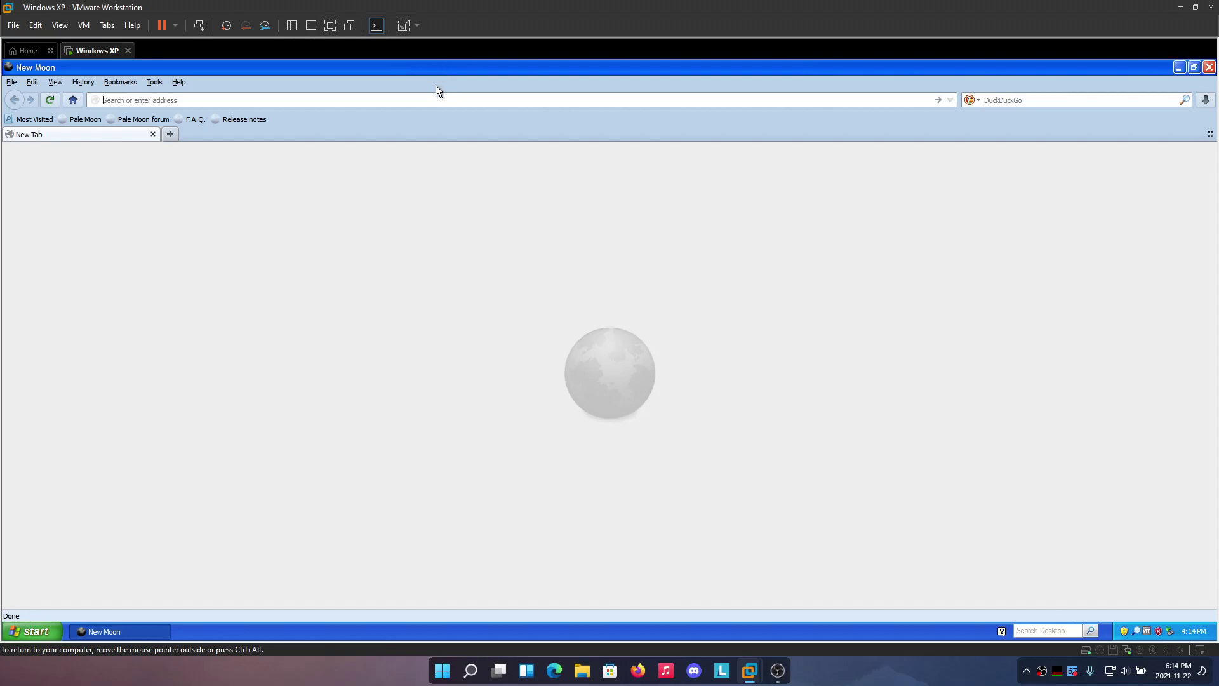
Step: Restore New Moon to a smaller window, reposition it, then close the browser
double_click(436, 66)
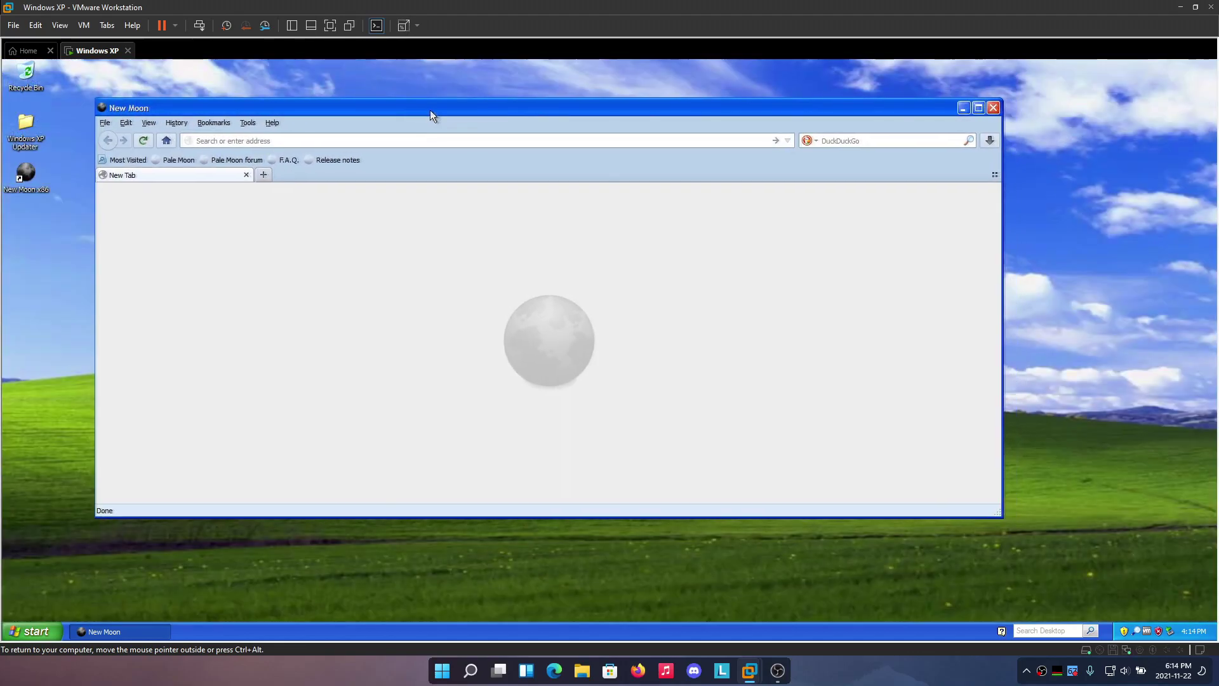
left_click_drag(429, 111, 437, 114)
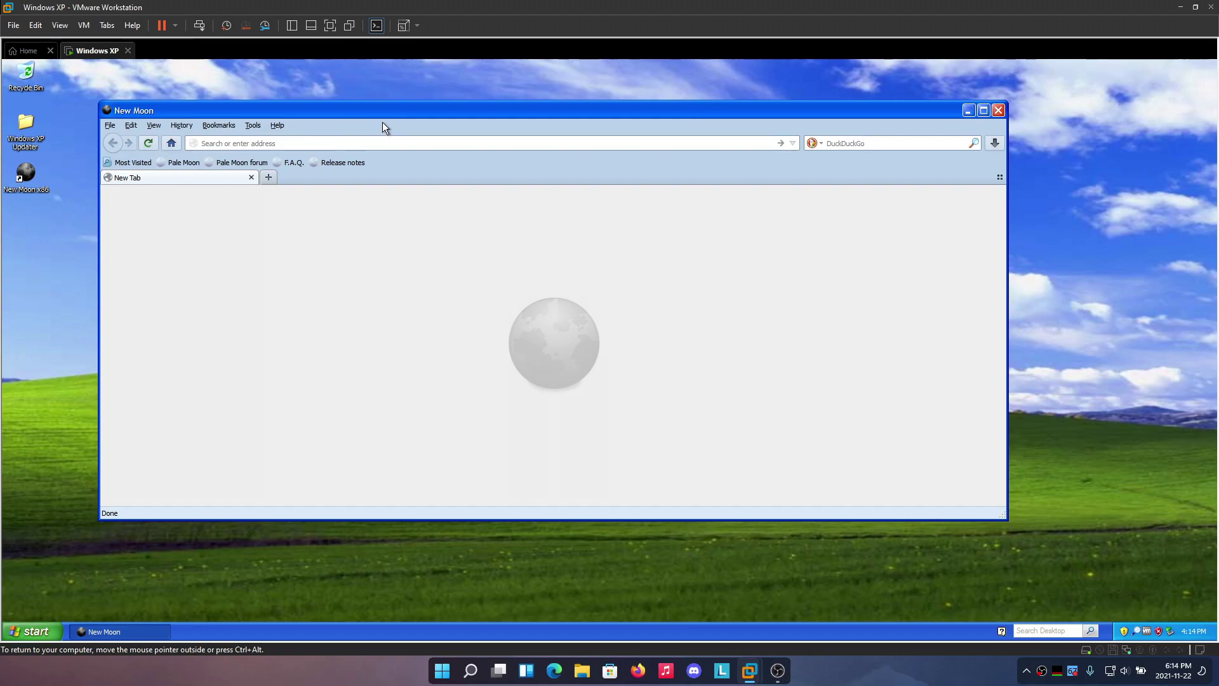
left_click_drag(385, 117, 412, 116)
left_click(424, 145)
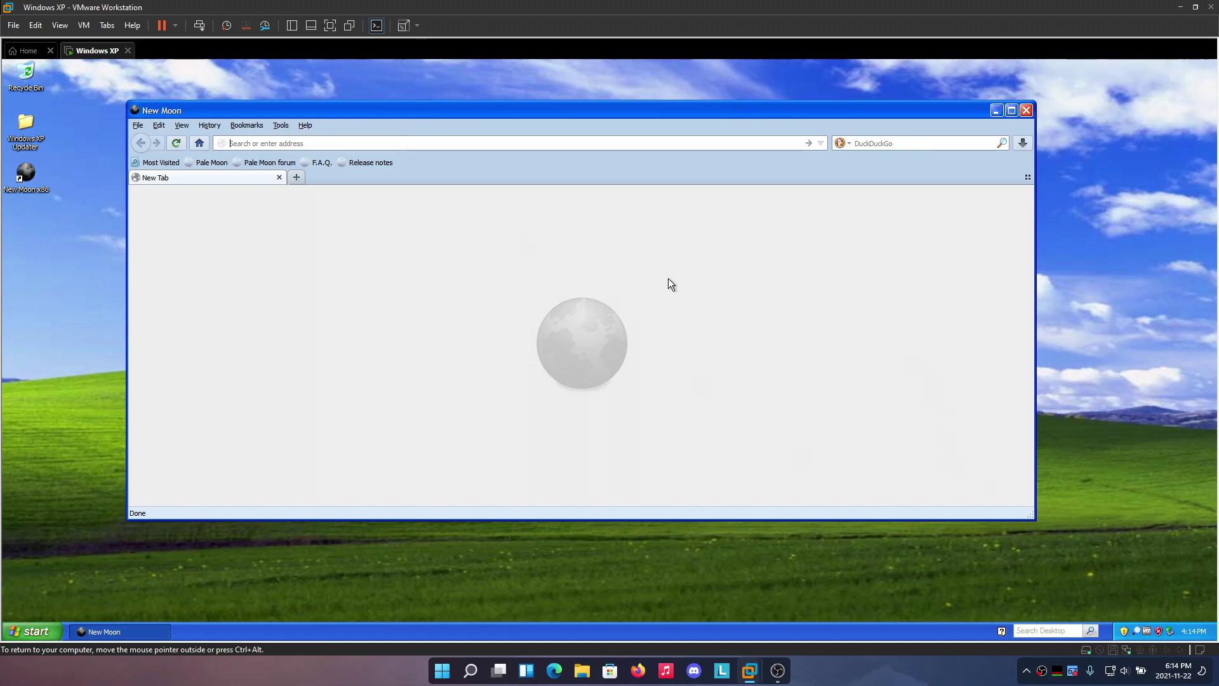
left_click(1025, 112)
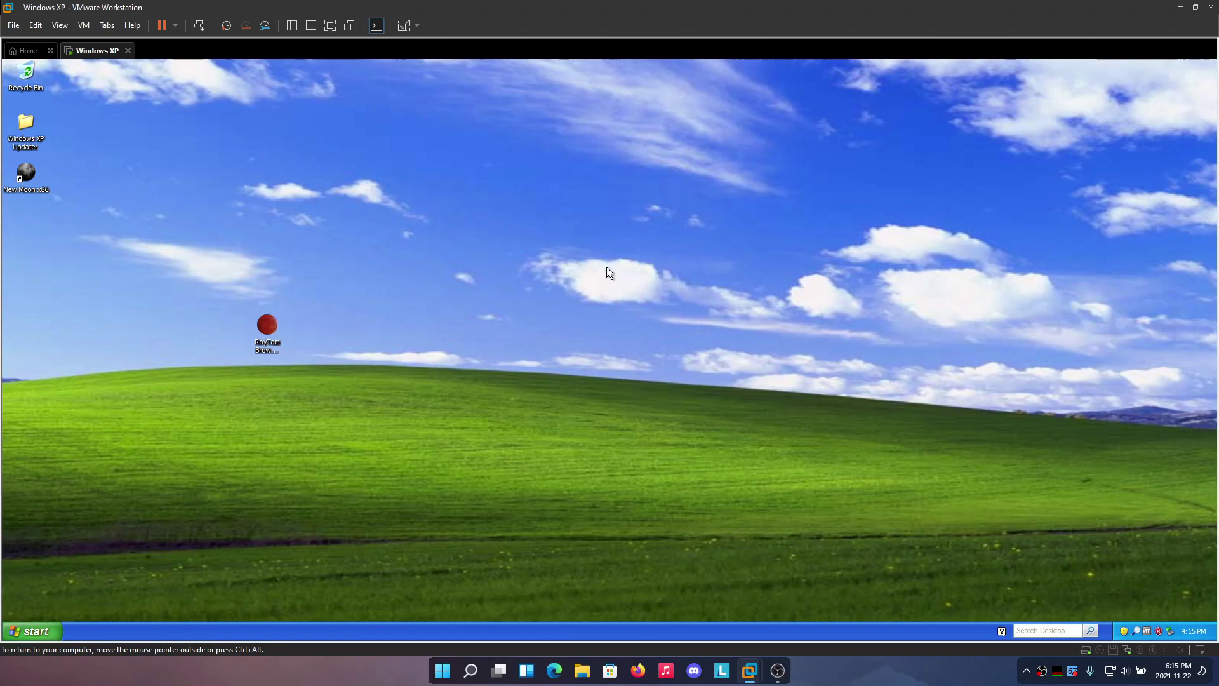
left_click(32, 619)
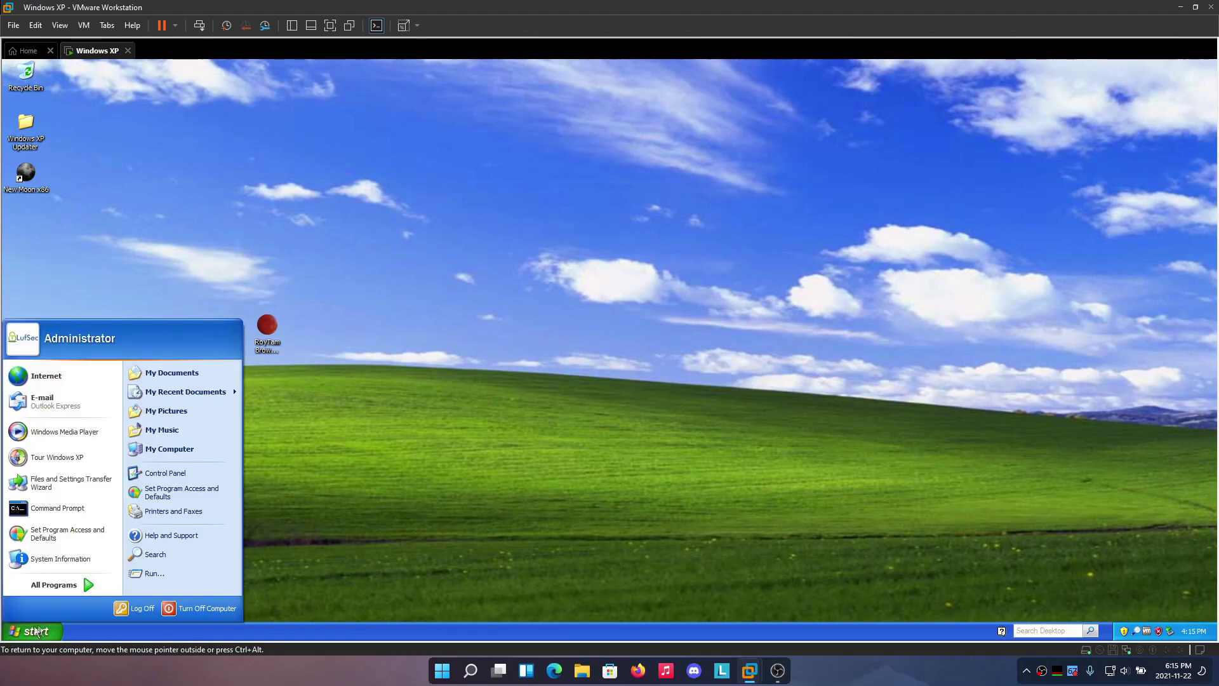
left_click(373, 475)
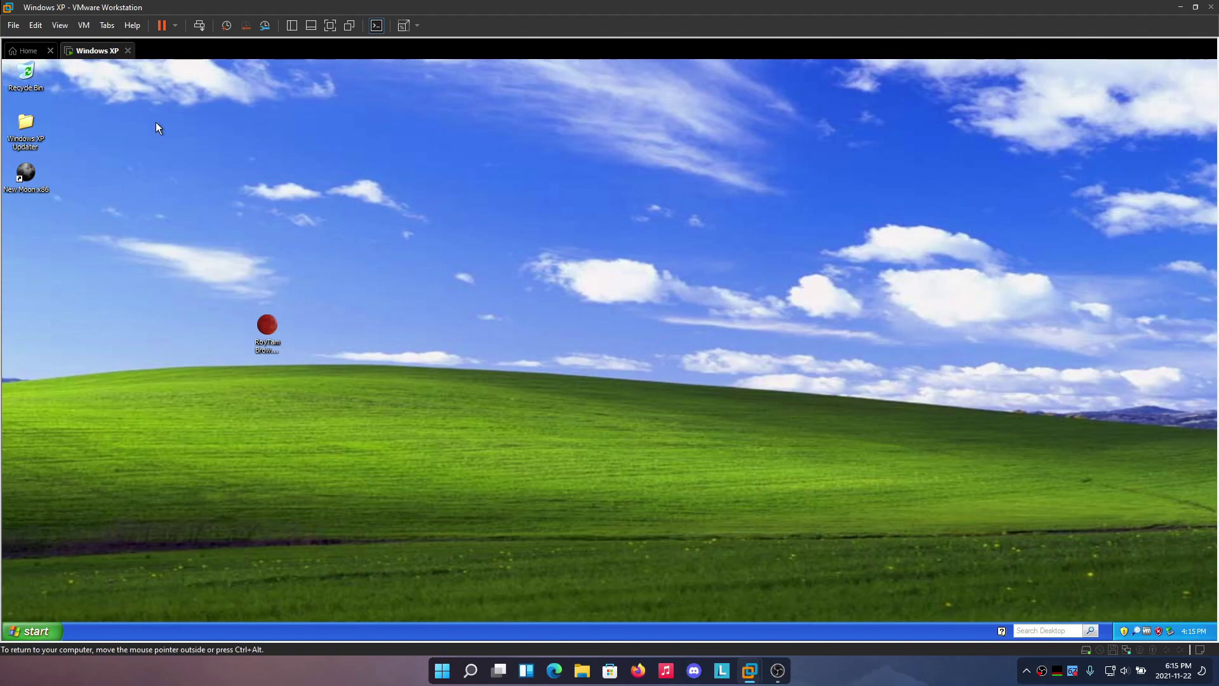